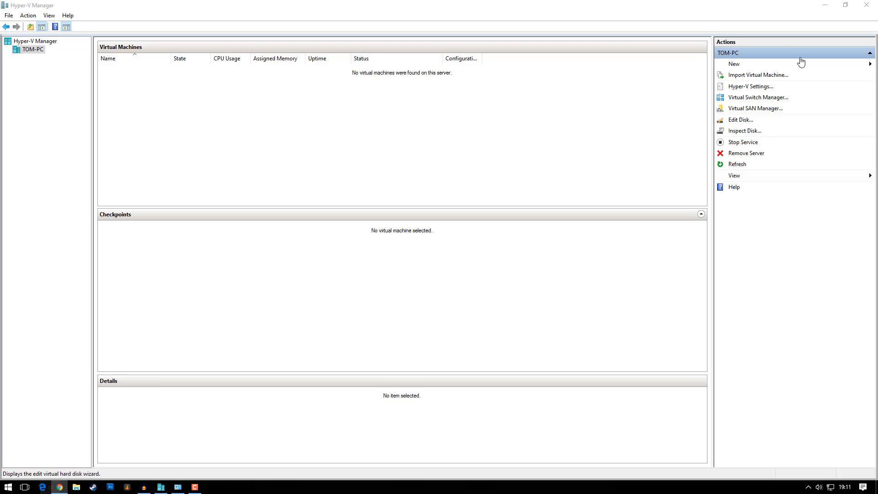
# Step: Check the To Internet switch in TOM-PC's virtual switch settings, then close them with OK
pyautogui.click(737, 64)
pyautogui.click(657, 63)
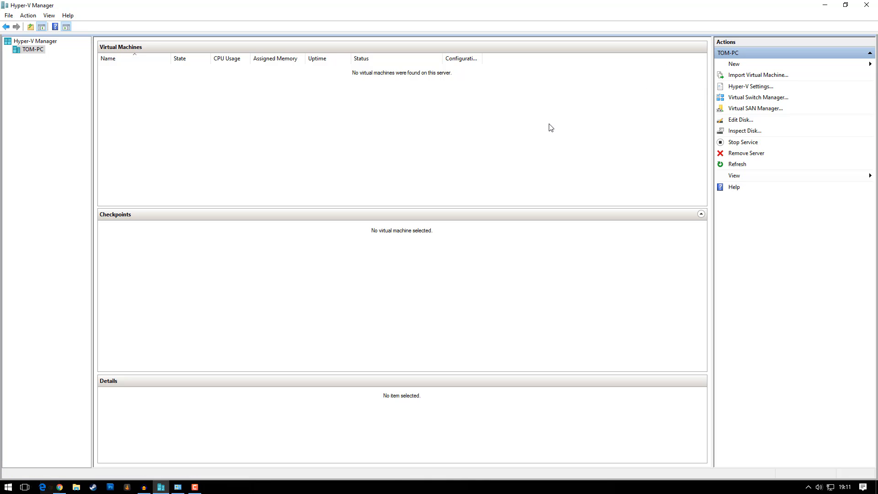
pyautogui.click(735, 98)
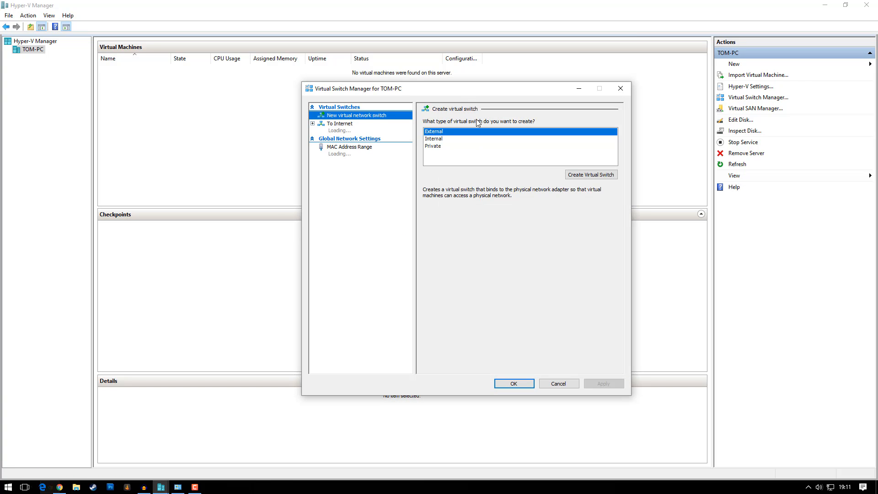
pyautogui.moveTo(457, 92); pyautogui.dragTo(440, 75)
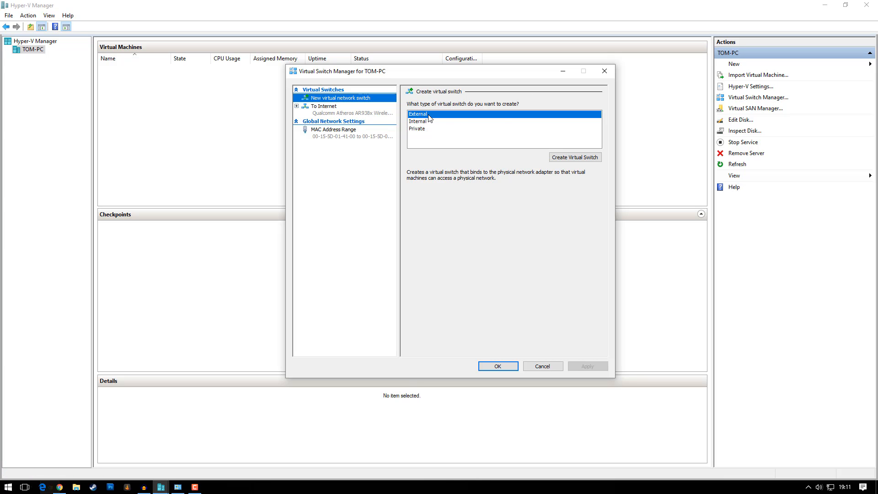
pyautogui.click(343, 114)
pyautogui.press('Tab')
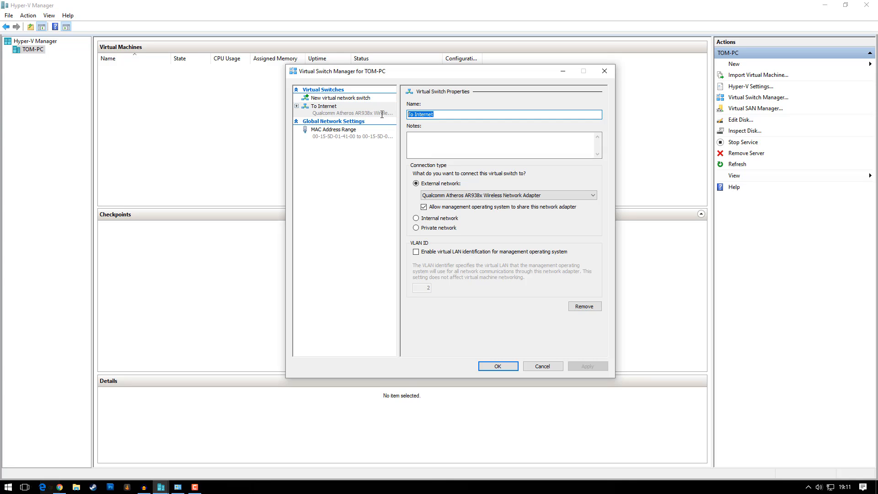
pyautogui.click(457, 117)
pyautogui.moveTo(449, 115); pyautogui.dragTo(406, 115)
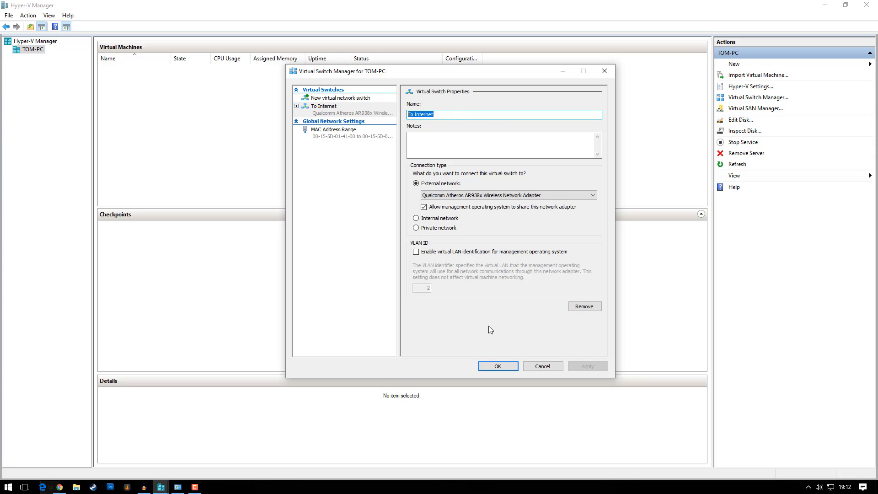
pyautogui.click(498, 366)
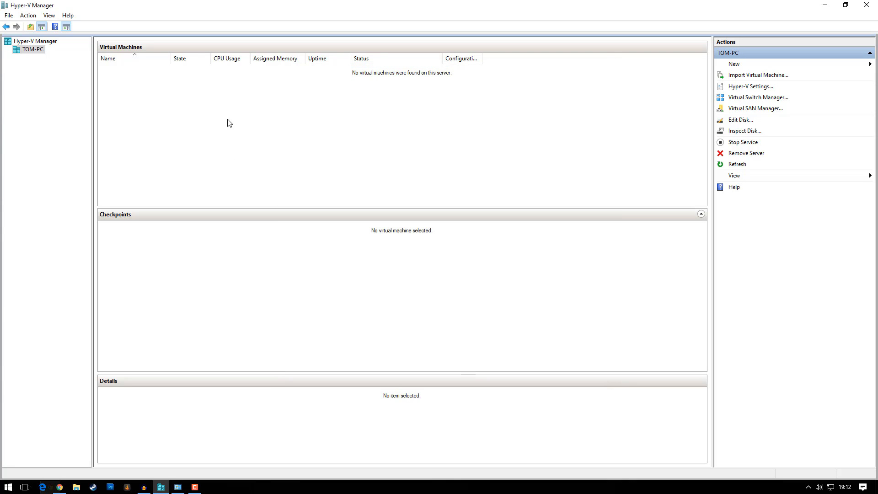
# Step: Start a new virtual machine named Ubunutu Desktop and advance to the generation choice
pyautogui.rightClick(162, 93)
pyautogui.click(602, 107)
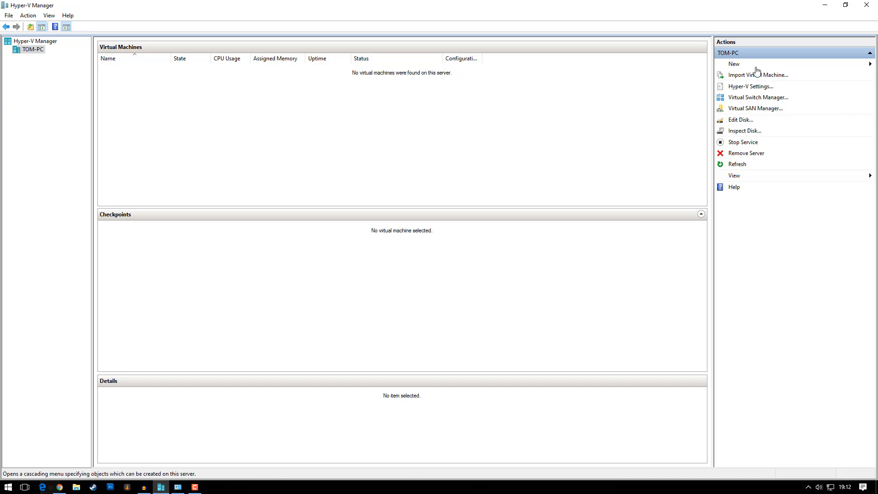
pyautogui.click(730, 62)
pyautogui.click(812, 66)
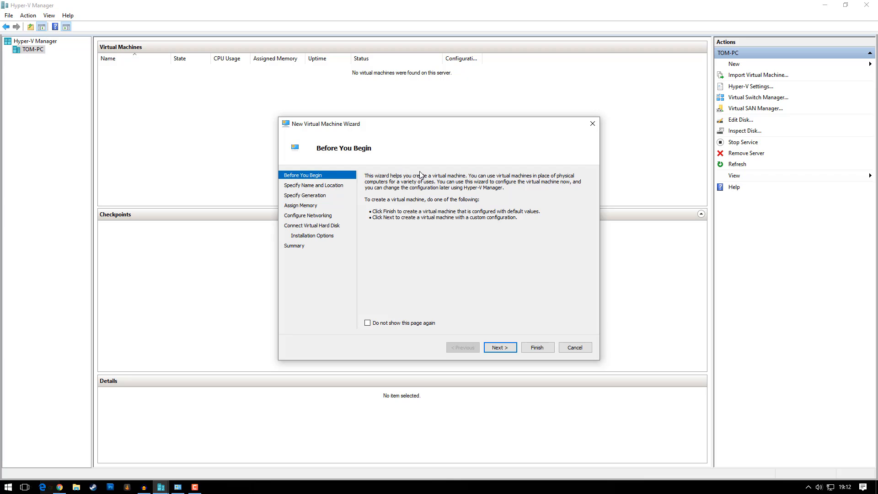
pyautogui.click(499, 348)
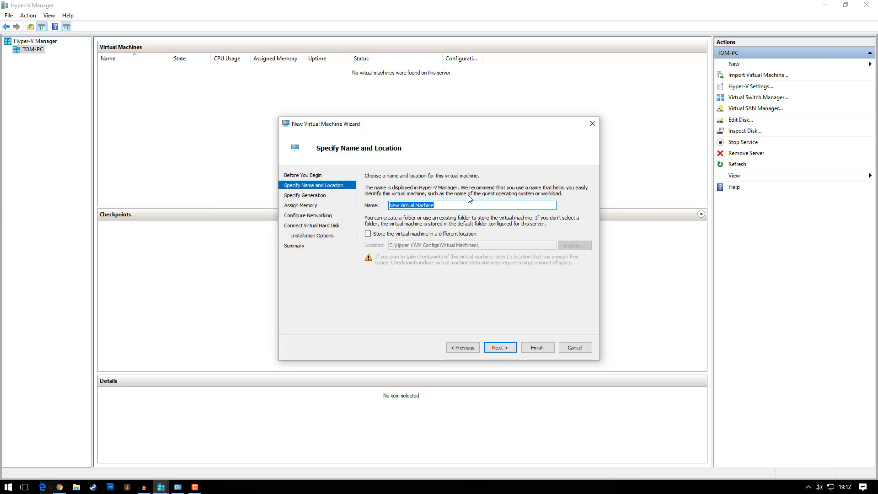
pyautogui.press('BackSpace')
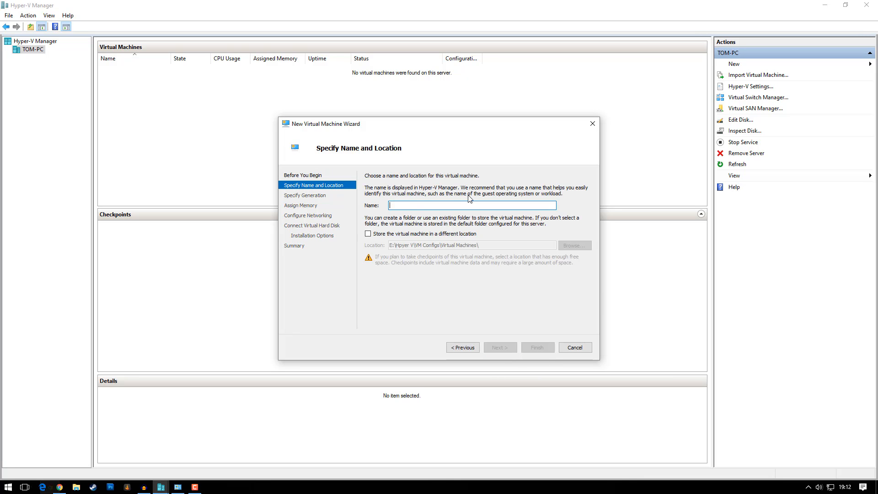
pyautogui.write('Ubunutu Desktop')
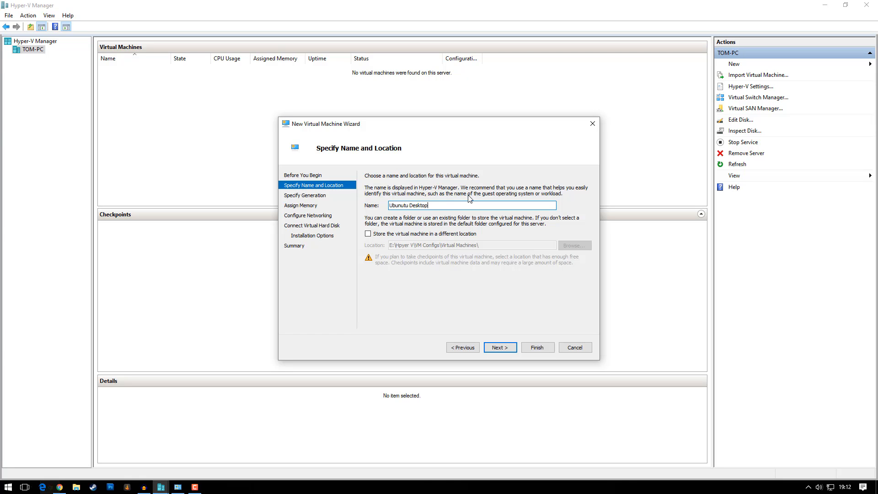
pyautogui.press('Return')
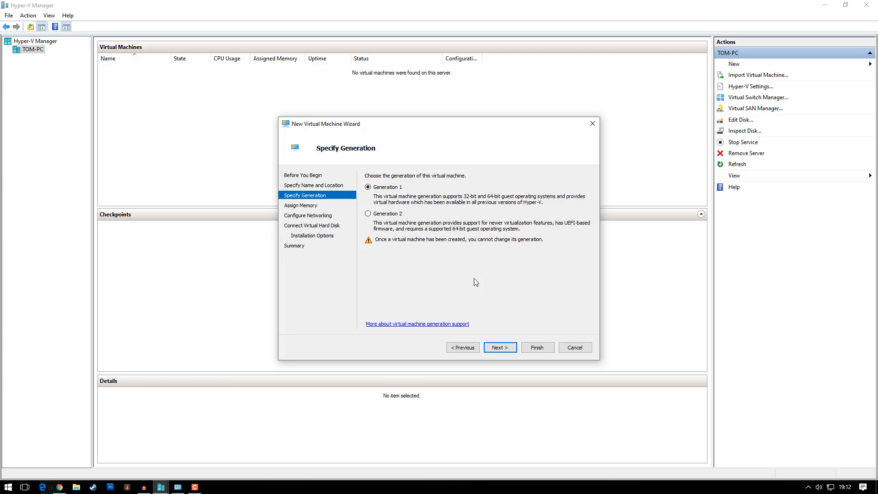
# Step: Keep Generation 1 and change startup memory from 1024 to 2048 MB
pyautogui.click(506, 349)
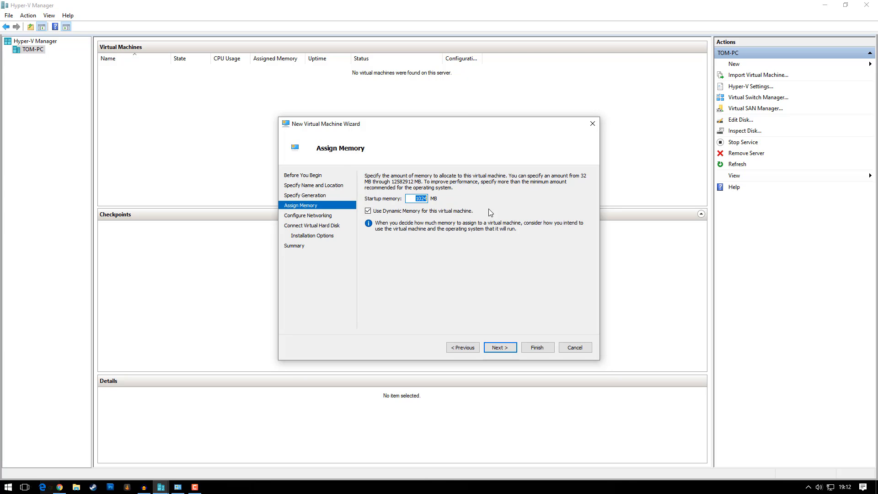
pyautogui.press('Right')
pyautogui.press('BackSpace')
pyautogui.press('BackSpace')
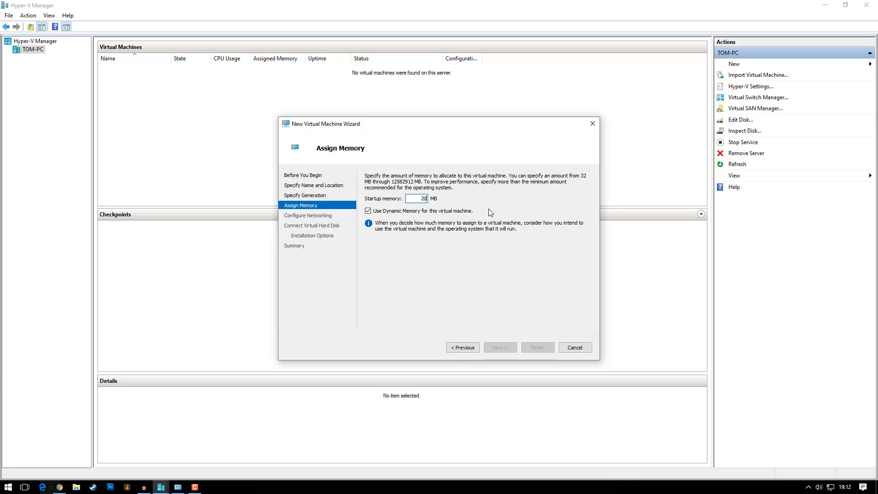
pyautogui.write('48')
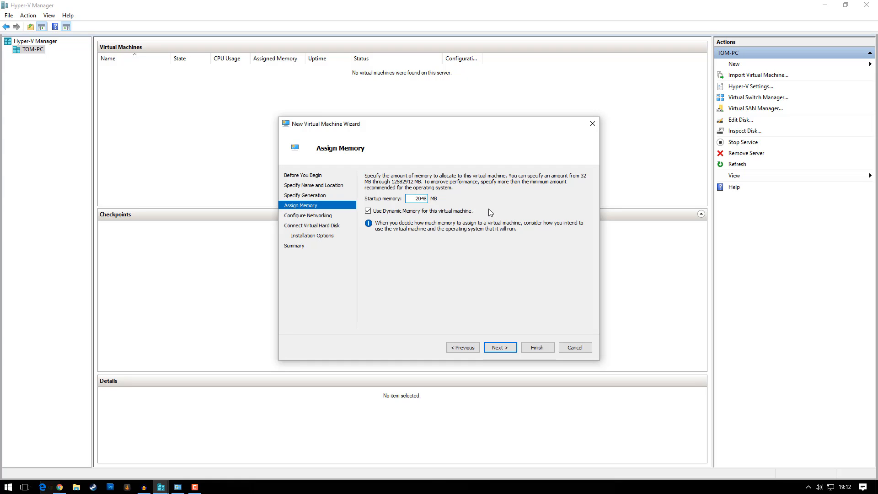
pyautogui.doubleClick(414, 200)
pyautogui.click(411, 200)
pyautogui.moveTo(440, 199); pyautogui.dragTo(444, 198)
pyautogui.click(420, 197)
pyautogui.click(500, 347)
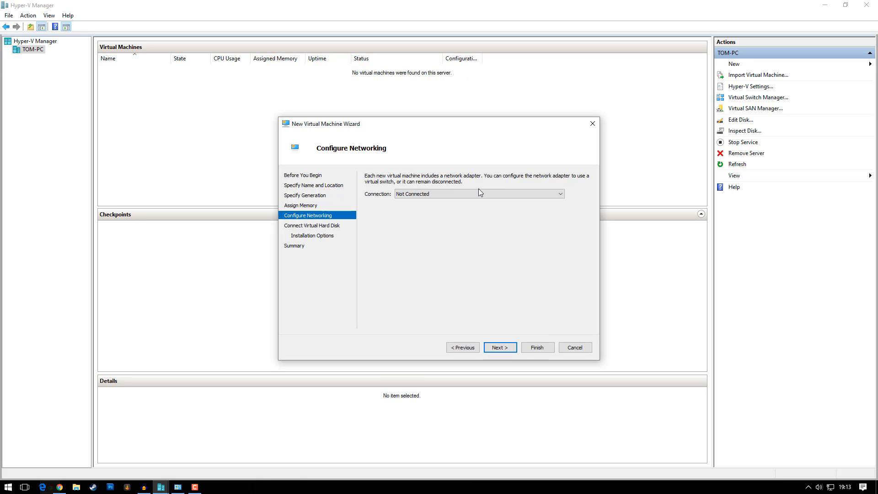
# Step: Choose To Internet as the network adapter's connection and continue to the hard disk page
pyautogui.click(440, 194)
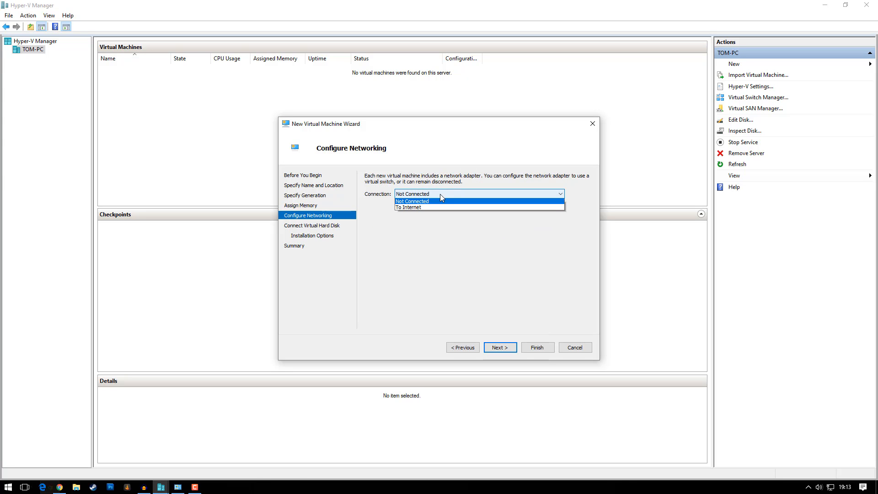
pyautogui.click(408, 210)
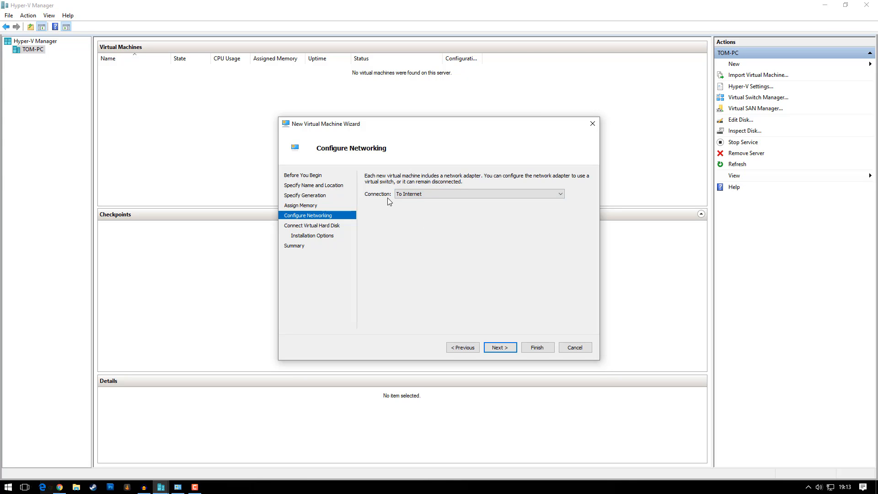
pyautogui.click(494, 348)
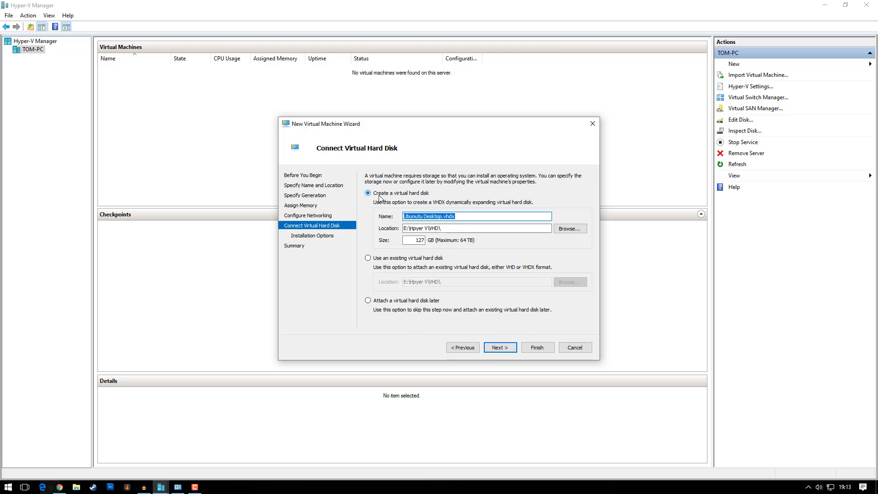
# Step: Keep the Ubunutu Desktop.vhdx name and E:\Hpyer V\VHD\ location, setting the disk size to 12 GB
pyautogui.press('Tab')
pyautogui.click(414, 231)
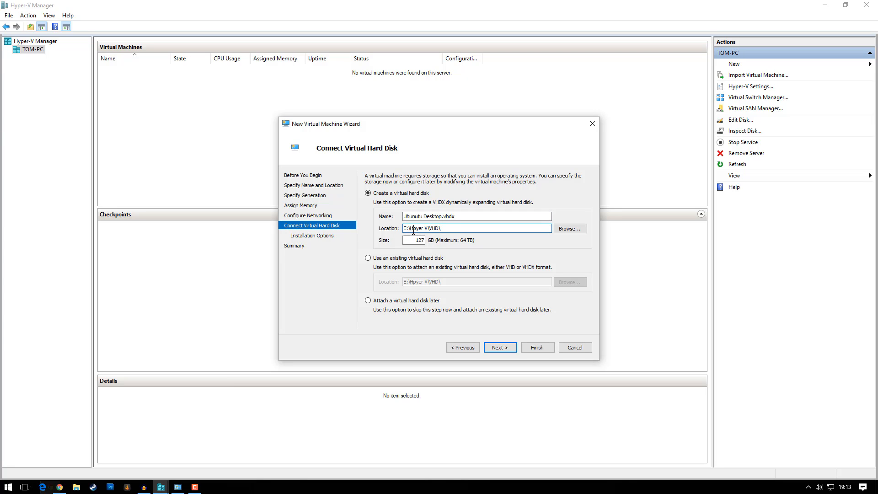
pyautogui.moveTo(449, 229); pyautogui.dragTo(400, 230)
pyautogui.moveTo(456, 216); pyautogui.dragTo(390, 215)
pyautogui.click(405, 218)
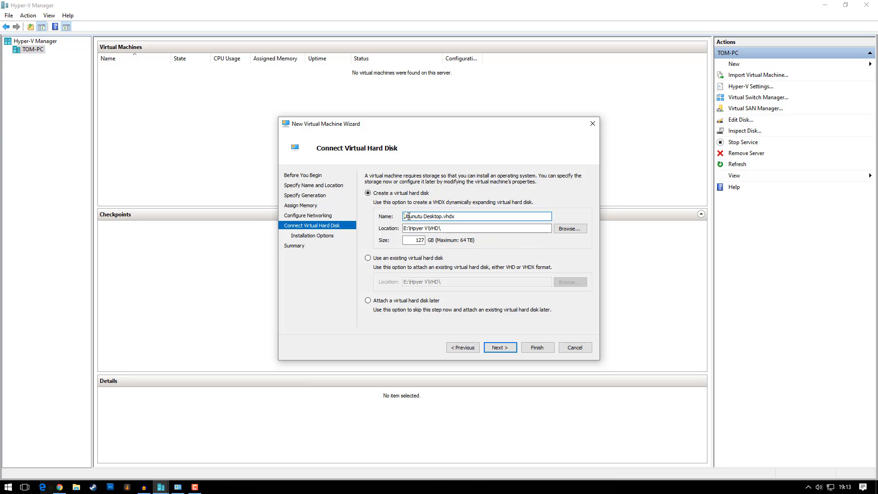
pyautogui.moveTo(461, 219); pyautogui.dragTo(400, 221)
pyautogui.press('Tab')
pyautogui.press('Tab')
pyautogui.press('Tab')
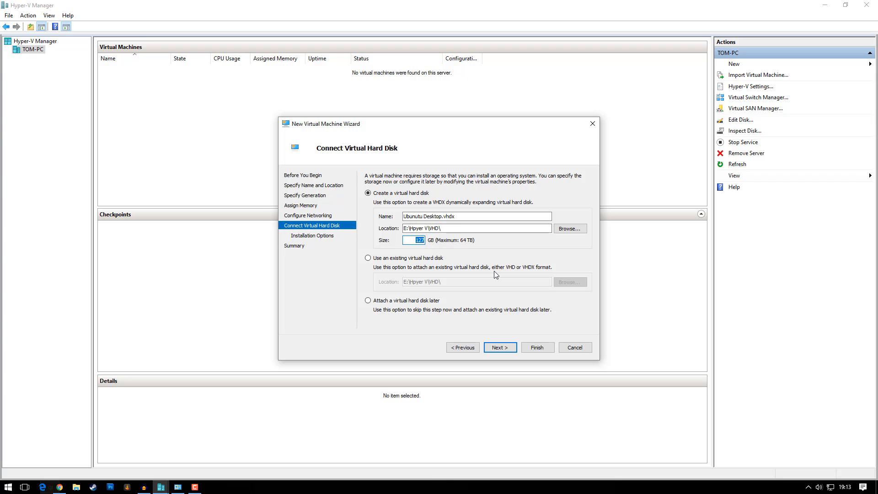
pyautogui.write('12')
pyautogui.click(416, 242)
pyautogui.click(500, 348)
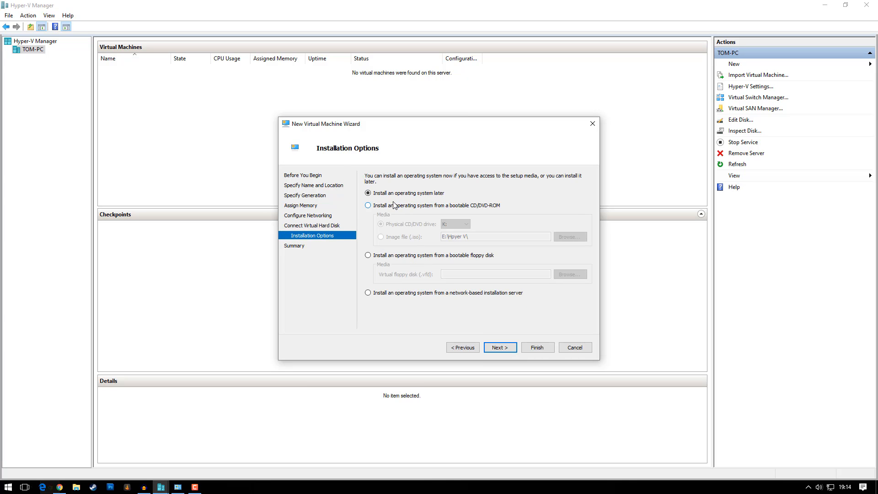
# Step: Choose the ubuntu-16.10-desktop-amd64.iso image file as the install source
pyautogui.click(419, 207)
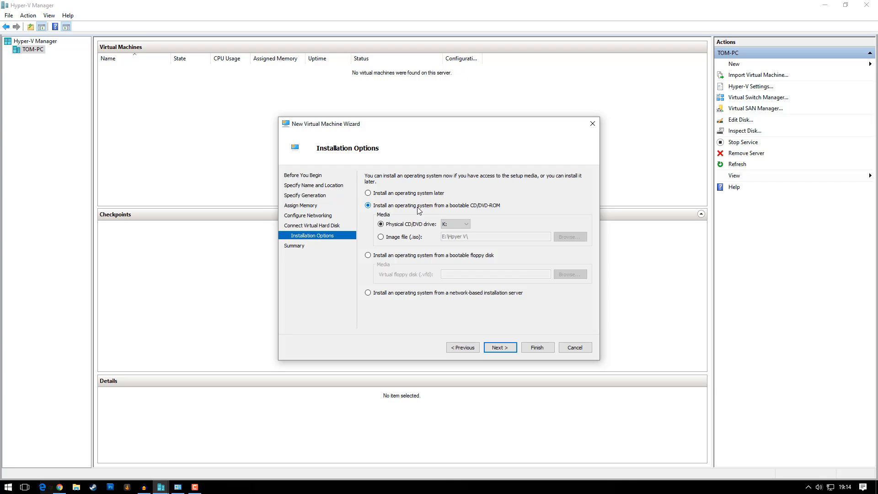
pyautogui.click(394, 238)
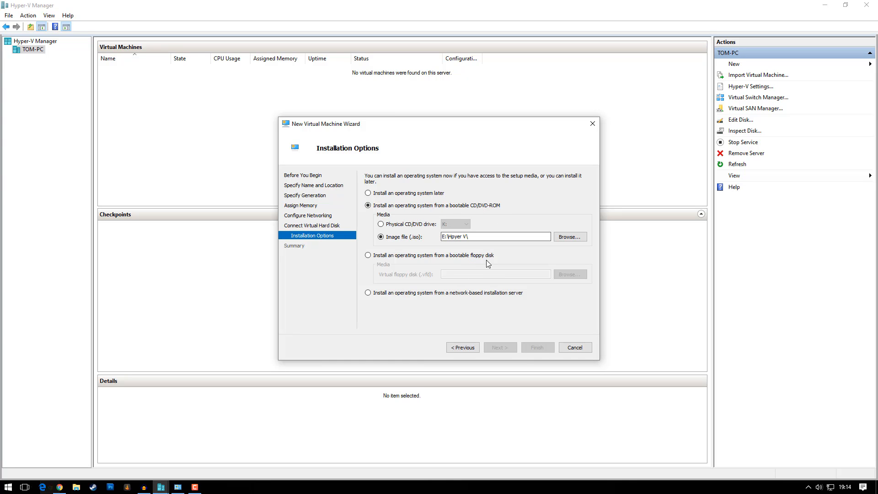
pyautogui.click(566, 238)
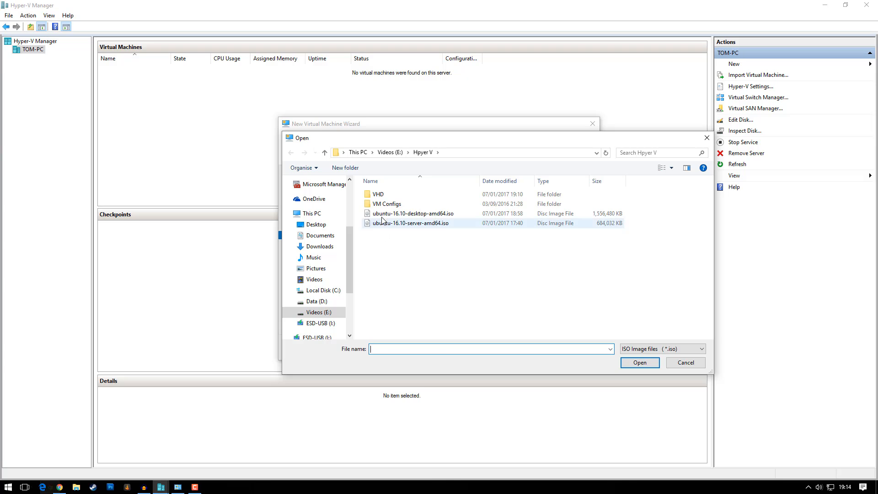
pyautogui.click(430, 214)
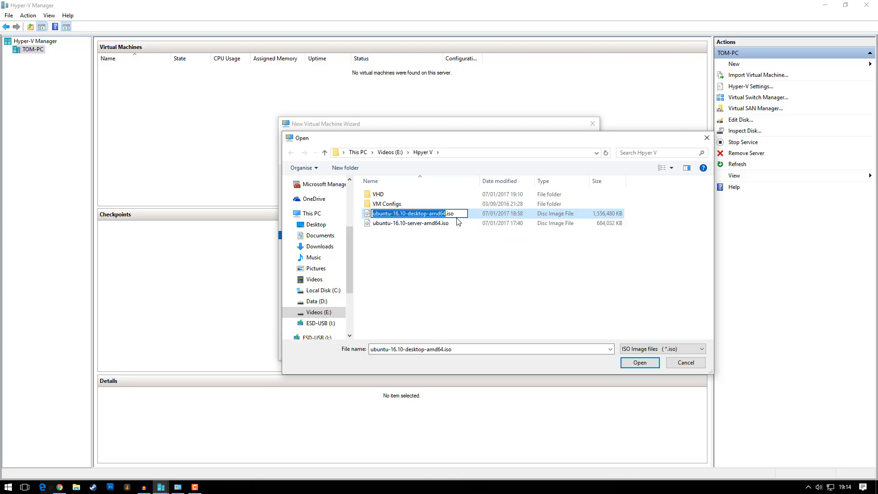
pyautogui.doubleClick(475, 213)
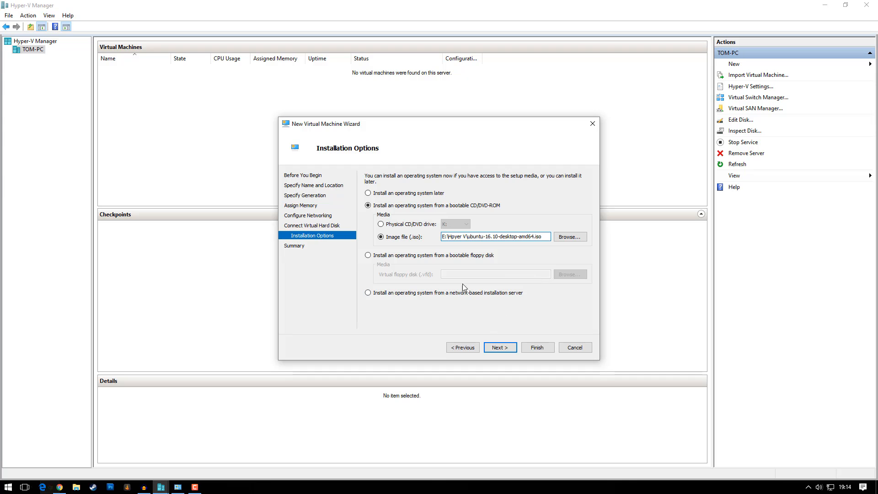
pyautogui.click(500, 348)
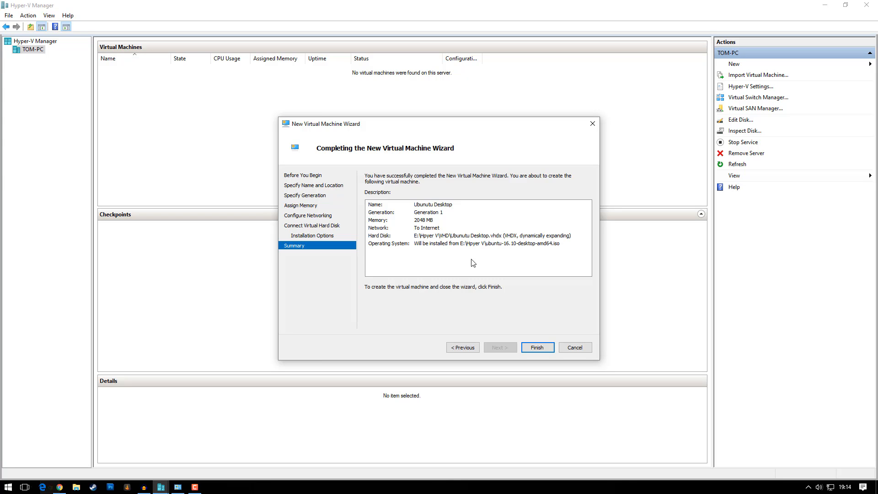
# Step: Finish the wizard to create Ubunutu Desktop, then connect to the new machine
pyautogui.click(425, 245)
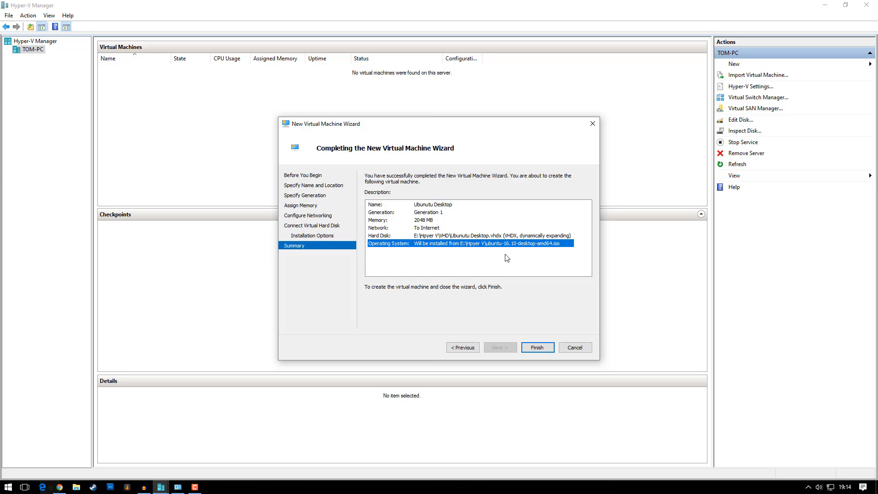
pyautogui.click(537, 348)
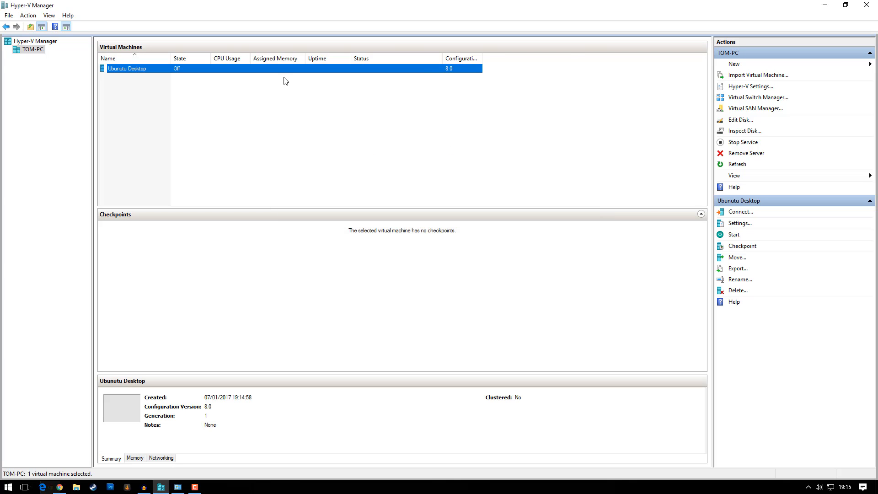
pyautogui.rightClick(236, 69)
pyautogui.click(249, 74)
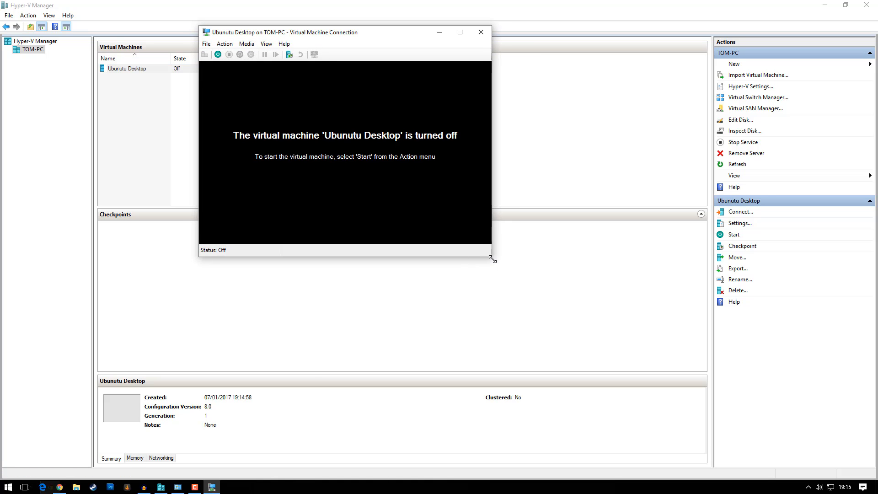
# Step: Power on the Ubunutu Desktop VM and enlarge its window to show the boot screen
pyautogui.moveTo(293, 33); pyautogui.dragTo(335, 62)
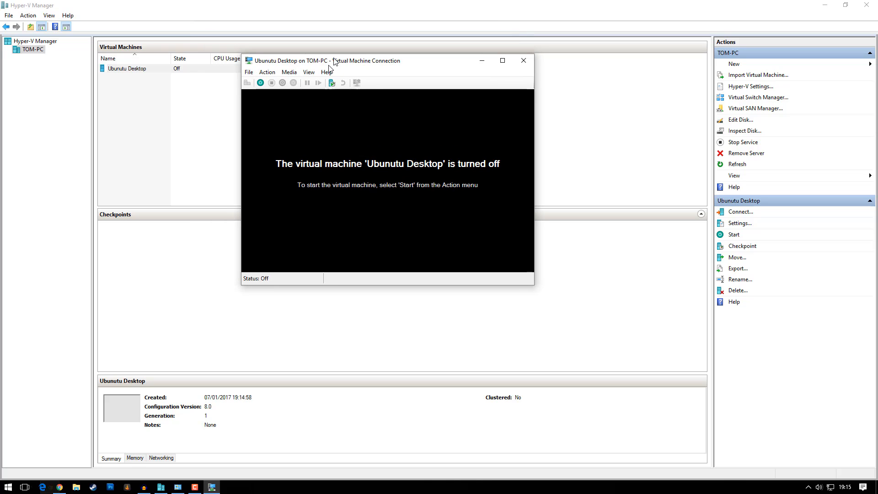
pyautogui.click(261, 84)
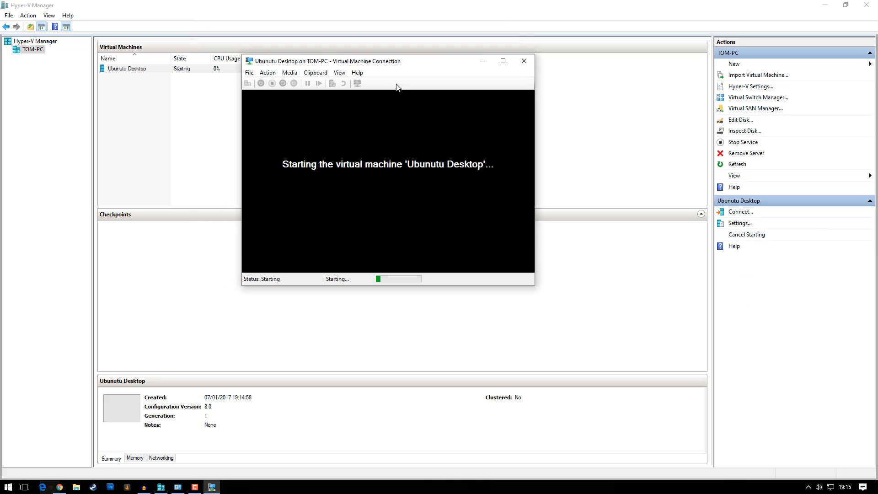
pyautogui.moveTo(389, 61); pyautogui.dragTo(371, 64)
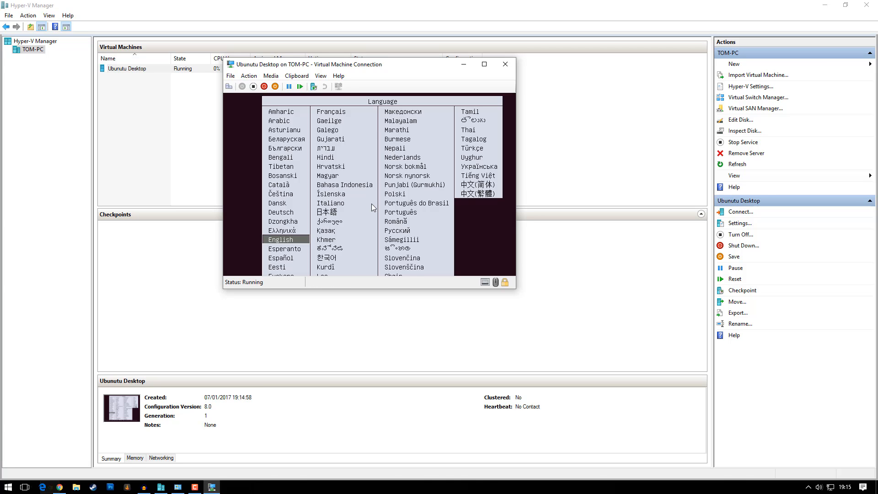
pyautogui.moveTo(520, 289); pyautogui.dragTo(521, 326)
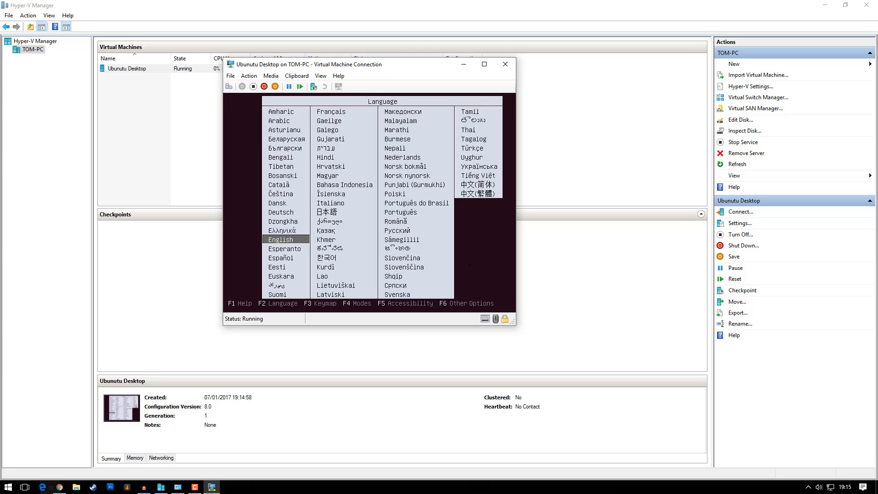
# Step: Accept English and boot the Install Ubuntu option, repositioning the VM window
pyautogui.press('Return')
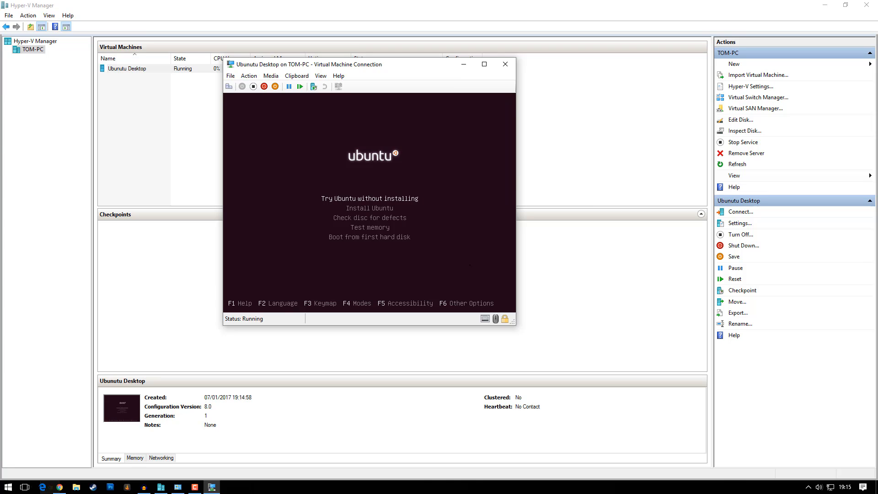
pyautogui.press('Down')
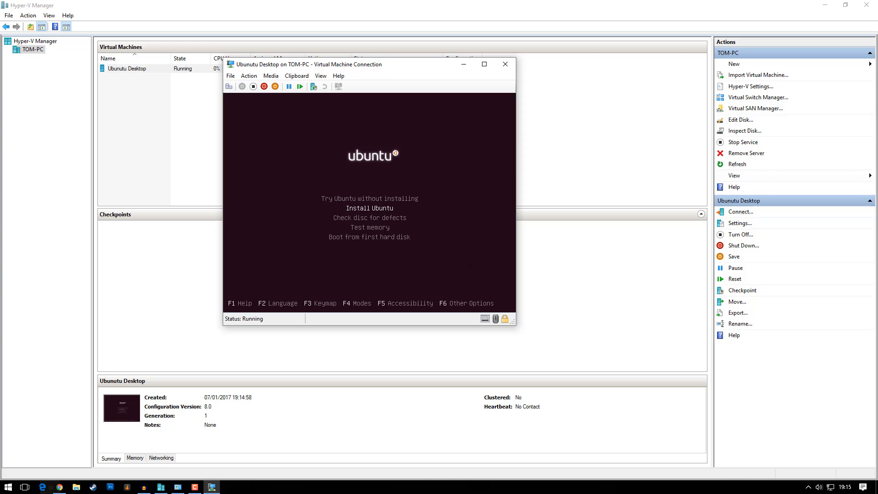
pyautogui.press('Return')
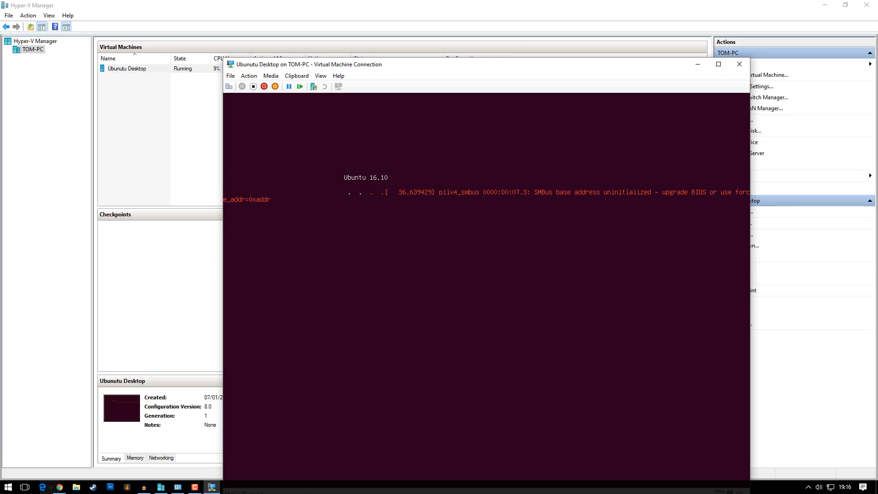
pyautogui.moveTo(560, 62); pyautogui.dragTo(476, 20)
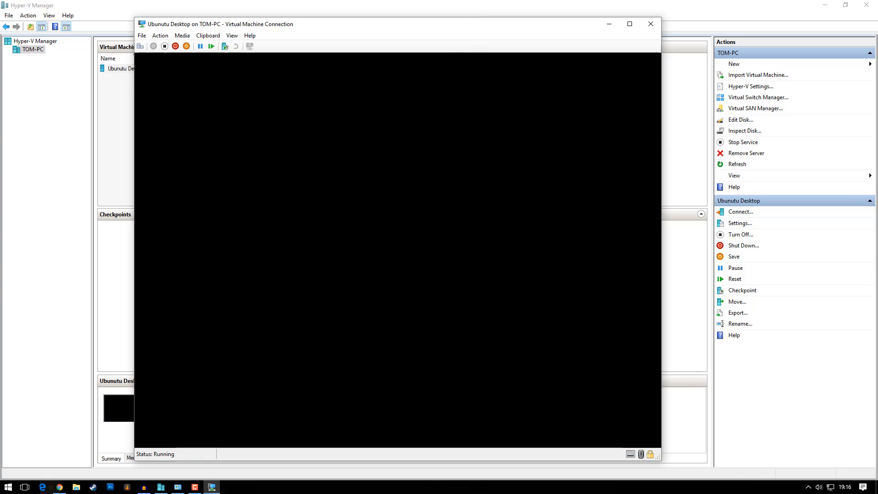
pyautogui.moveTo(379, 23); pyautogui.dragTo(385, 22)
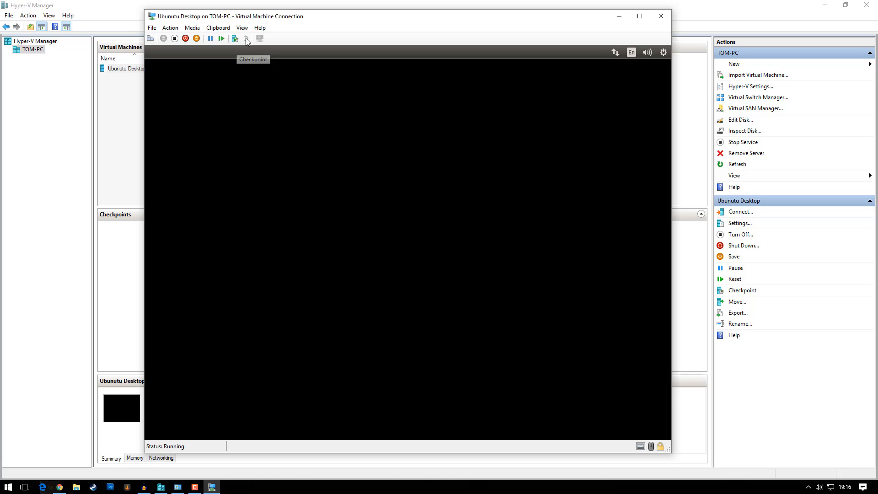
pyautogui.moveTo(345, 22); pyautogui.dragTo(339, 20)
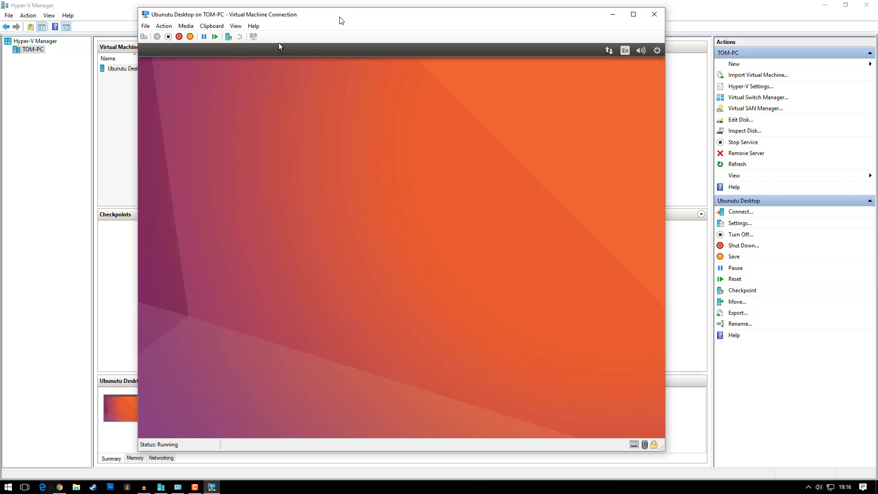
pyautogui.moveTo(309, 13); pyautogui.dragTo(316, 12)
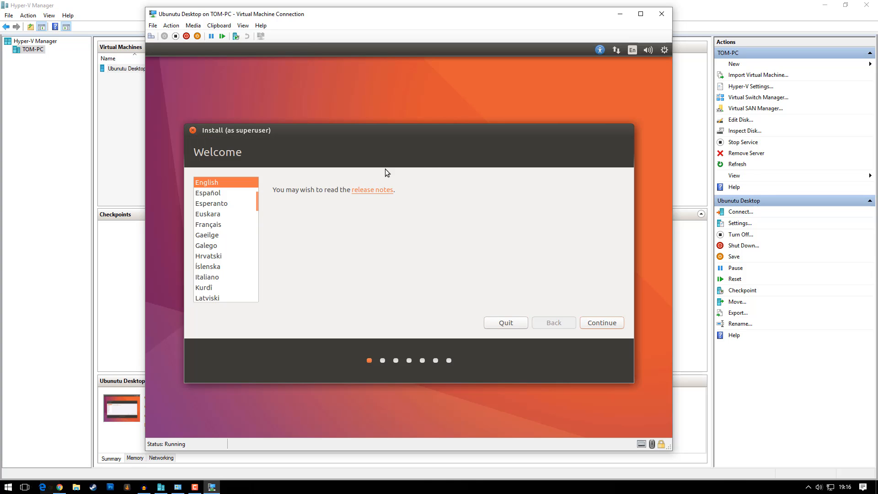
# Step: Pass the Welcome page, tick download updates and third-party software, and continue
pyautogui.click(604, 322)
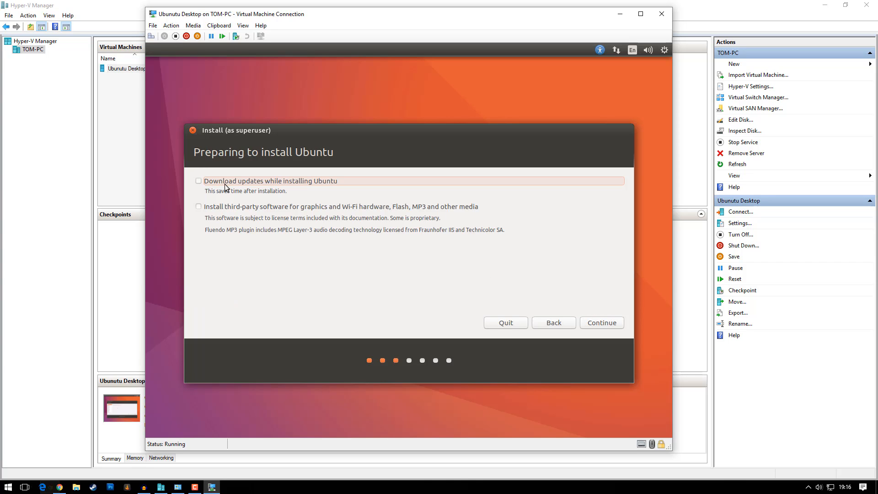
pyautogui.click(298, 181)
pyautogui.click(202, 207)
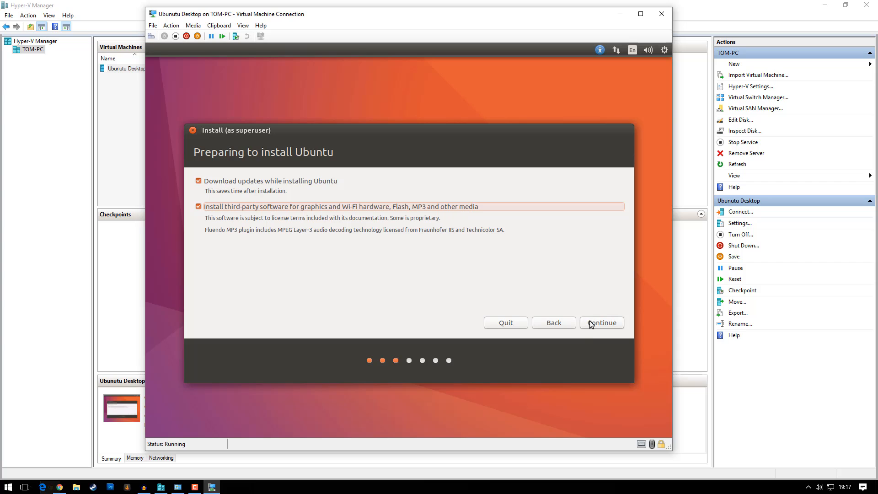
pyautogui.click(613, 323)
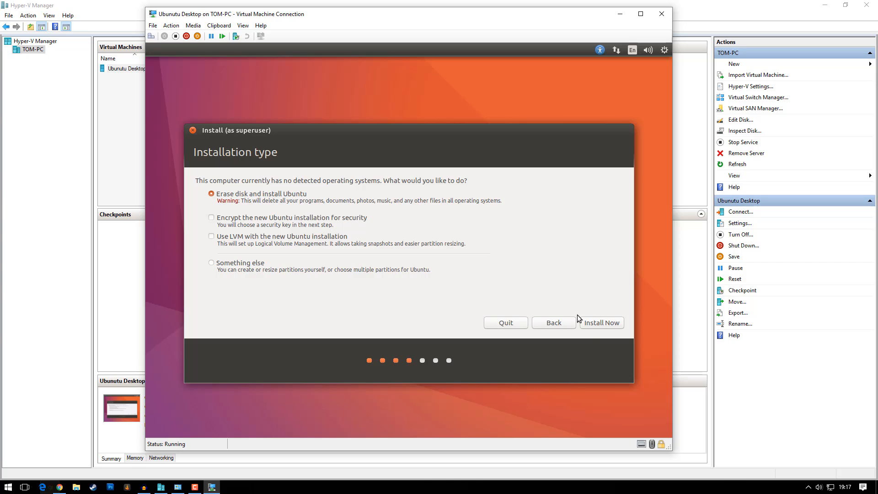
# Step: Install Now over the whole disk, confirm the partition changes, and accept English (UK) keyboard
pyautogui.click(607, 323)
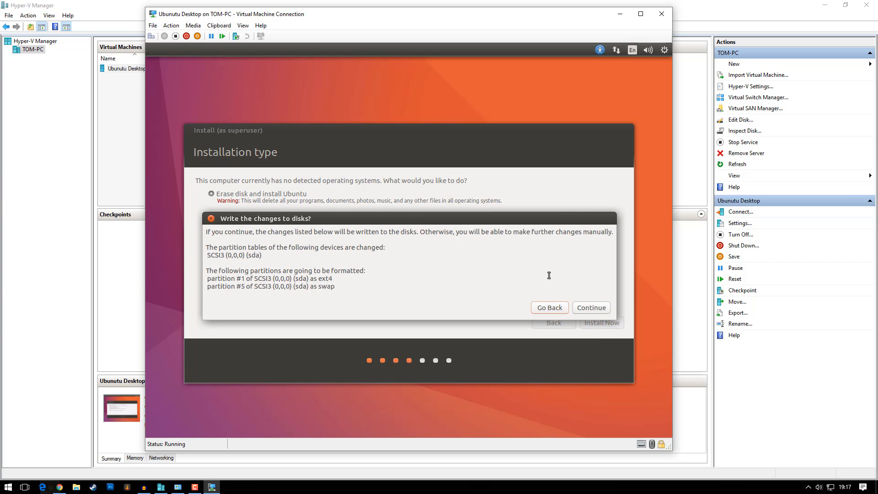
pyautogui.click(592, 307)
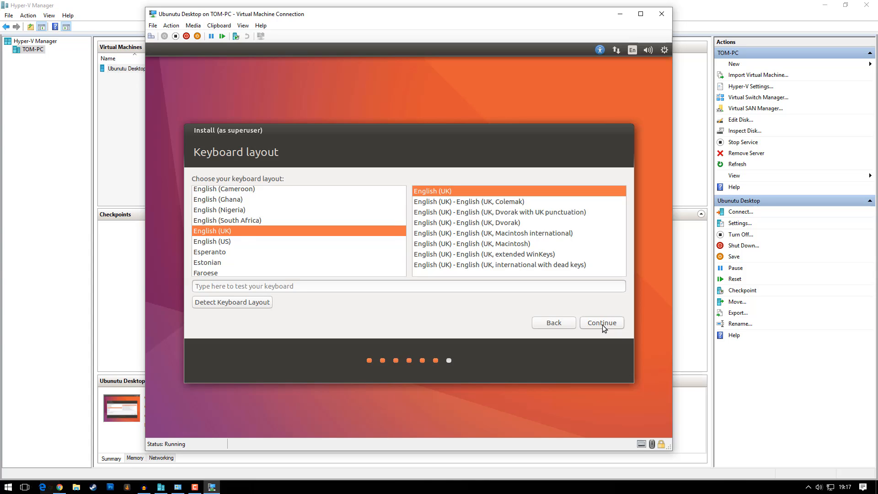
pyautogui.click(603, 322)
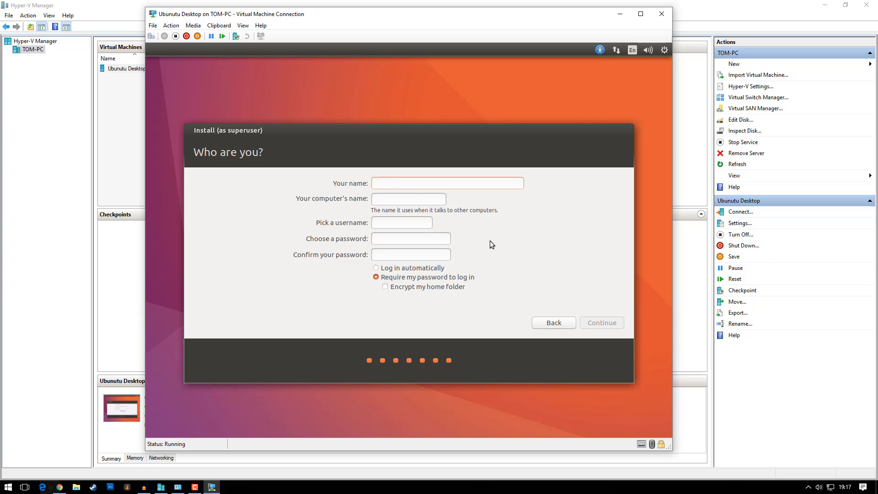
# Step: Enter username admin and the account password twice, then try to continue
pyautogui.write('admin')
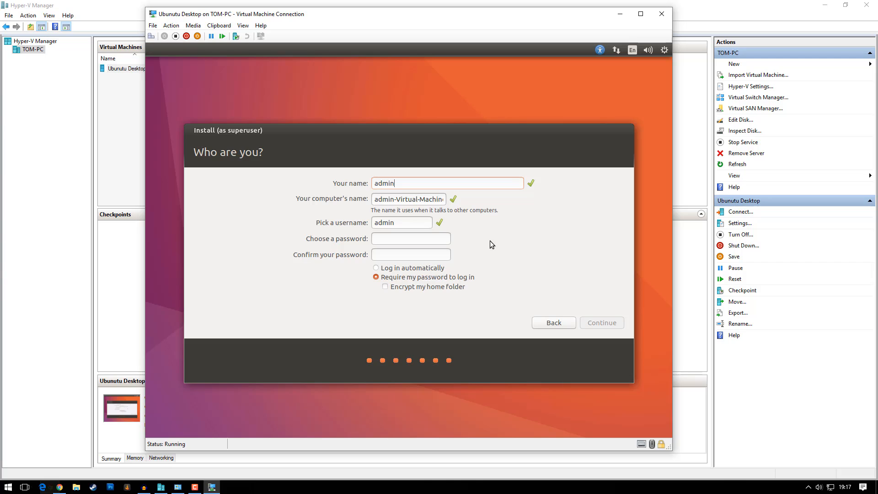
pyautogui.moveTo(396, 198); pyautogui.dragTo(368, 201)
pyautogui.click(431, 201)
pyautogui.click(397, 236)
pyautogui.write('********')
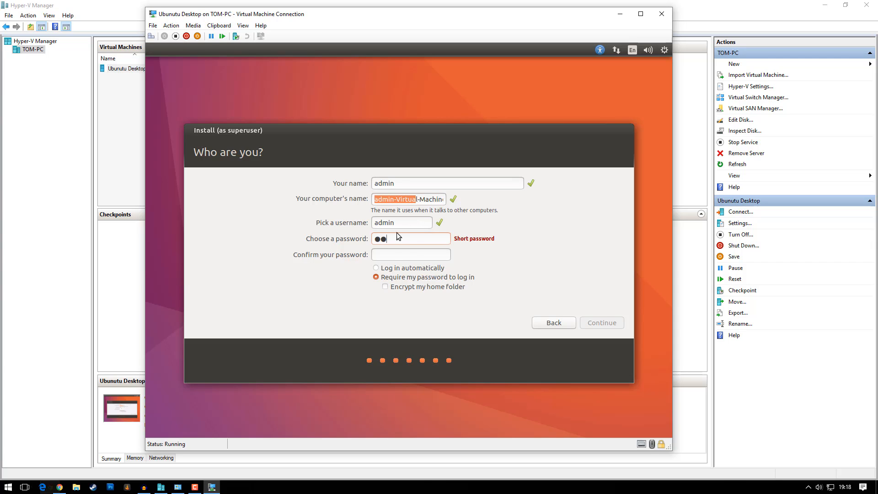
pyautogui.press('Tab')
pyautogui.write('********')
pyautogui.press('Return')
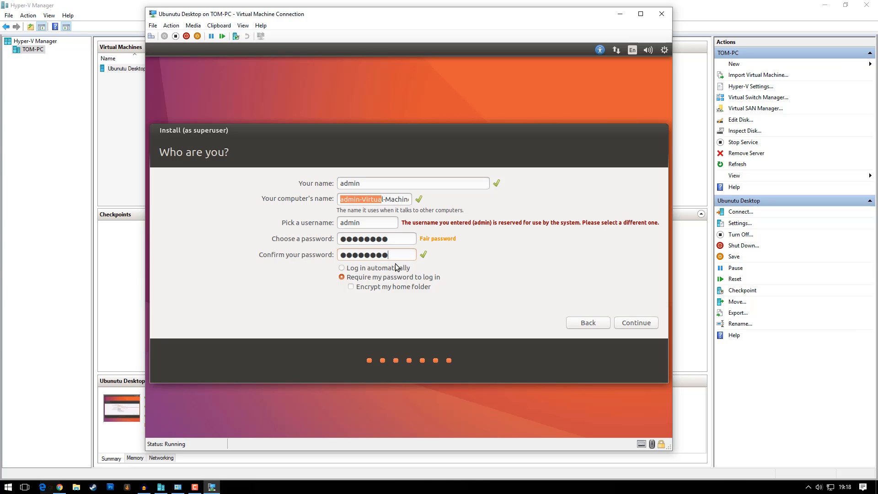
# Step: Replace the reserved username admin with a new username and rename the computer Ubunutu-Virtual-Machine
pyautogui.click(378, 269)
pyautogui.click(398, 278)
pyautogui.moveTo(430, 222); pyautogui.dragTo(535, 222)
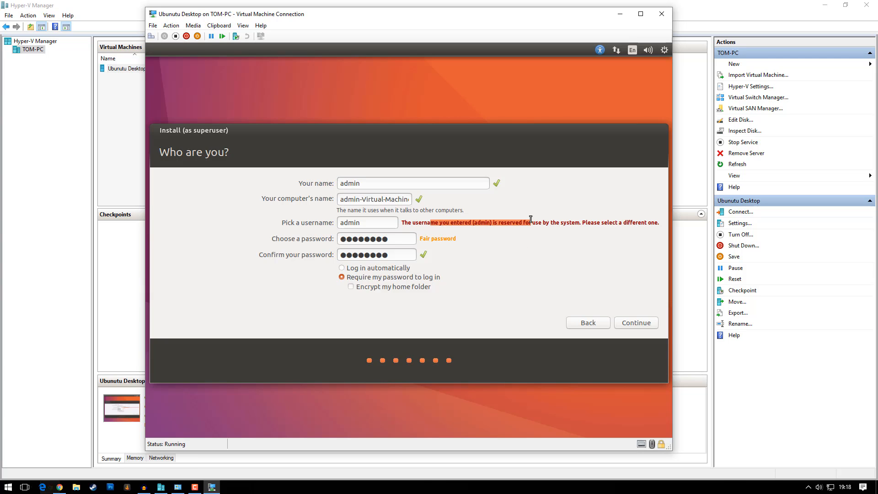
pyautogui.click(537, 223)
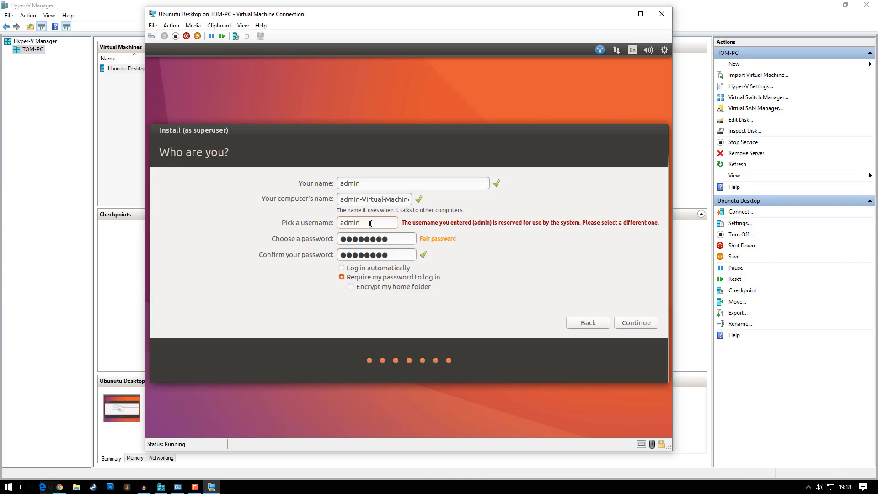
pyautogui.moveTo(364, 223); pyautogui.dragTo(329, 220)
pyautogui.write('tom')
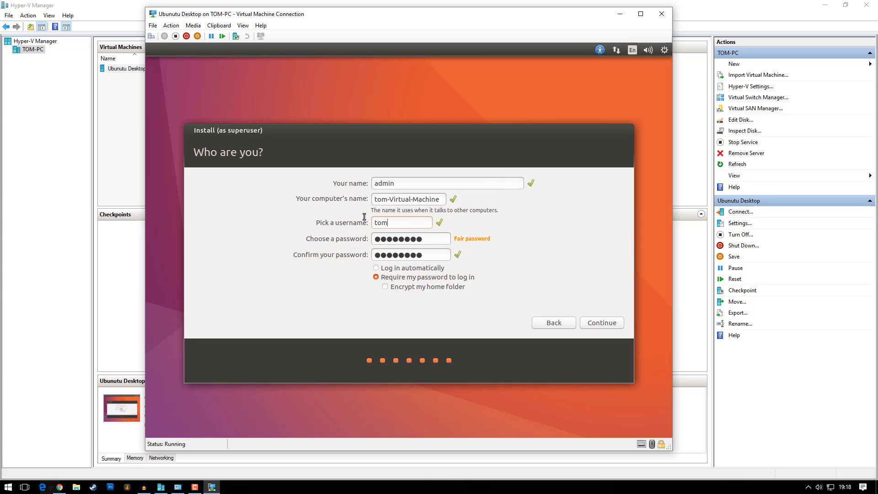
pyautogui.click(385, 202)
pyautogui.press('BackSpace')
pyautogui.press('BackSpace')
pyautogui.press('BackSpace')
pyautogui.write('Ubunutu')
# Step: Begin the Ubuntu install and show the file-copying details until Installation Complete appears
pyautogui.click(592, 322)
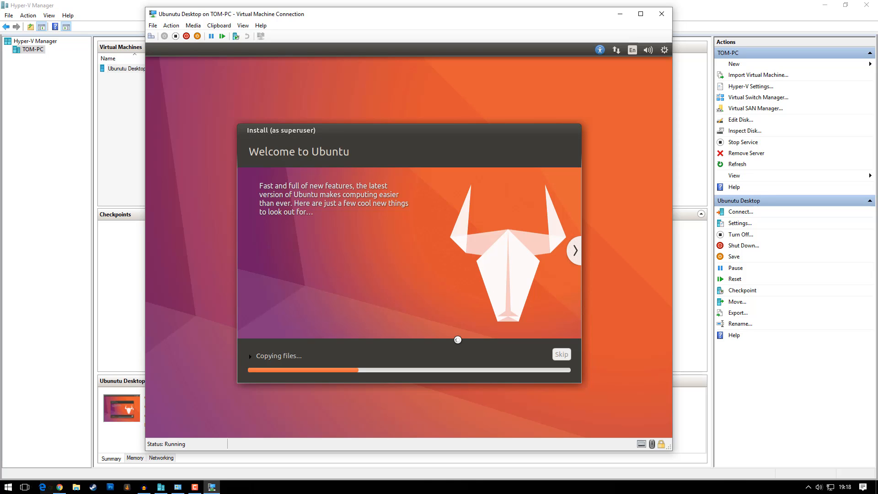
pyautogui.click(250, 356)
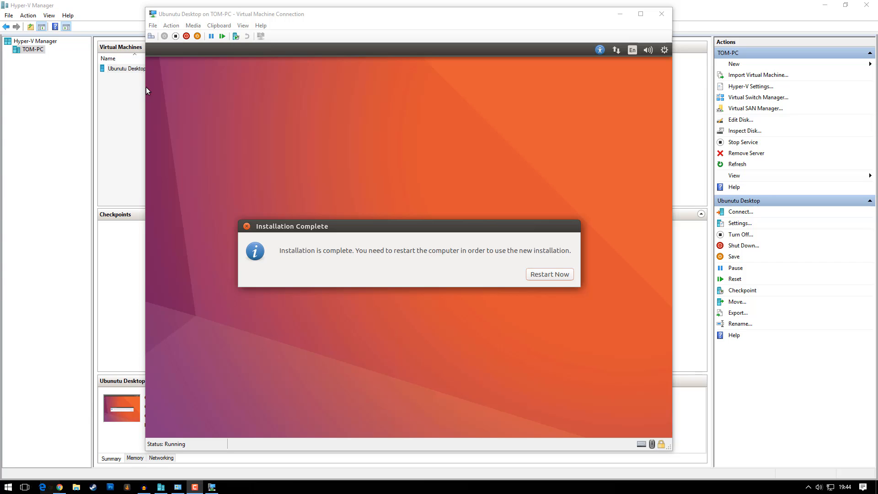
# Step: Choose Restart Now in the VM to boot into the Ubuntu 16.10 login screen
pyautogui.click(487, 179)
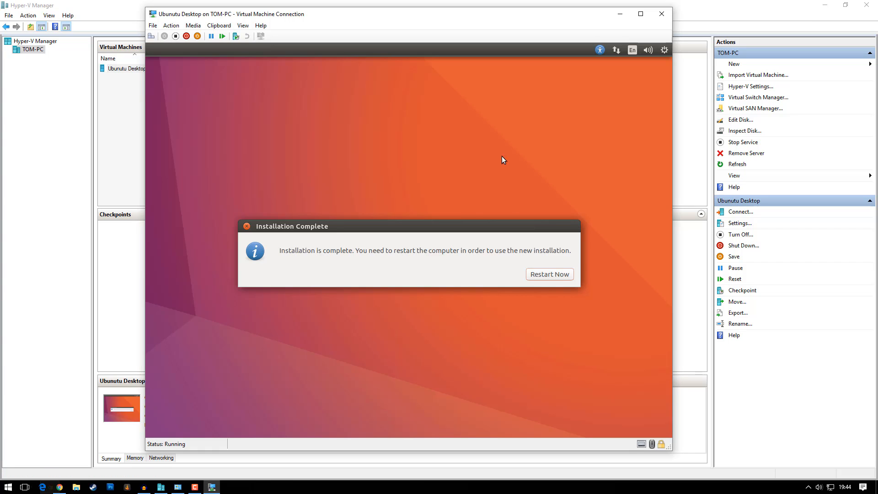
pyautogui.click(555, 274)
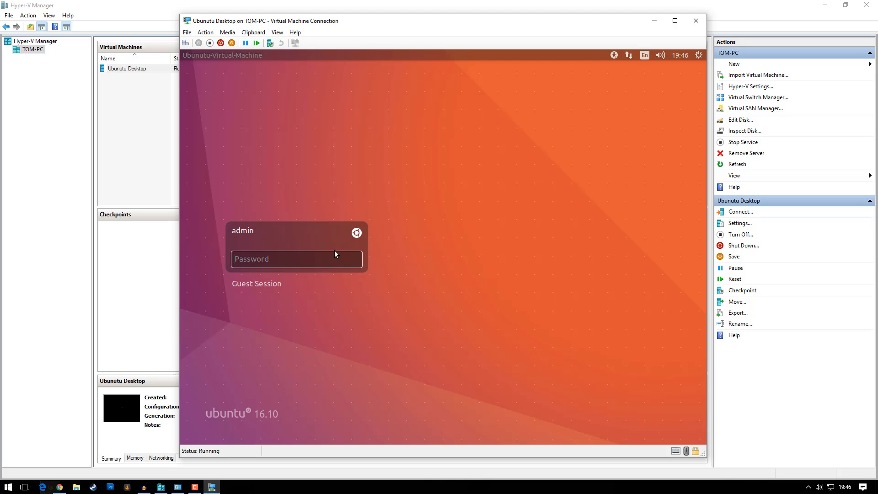
# Step: Log in with the admin password and dismiss the Keyboard Shortcuts overlay
pyautogui.write('********')
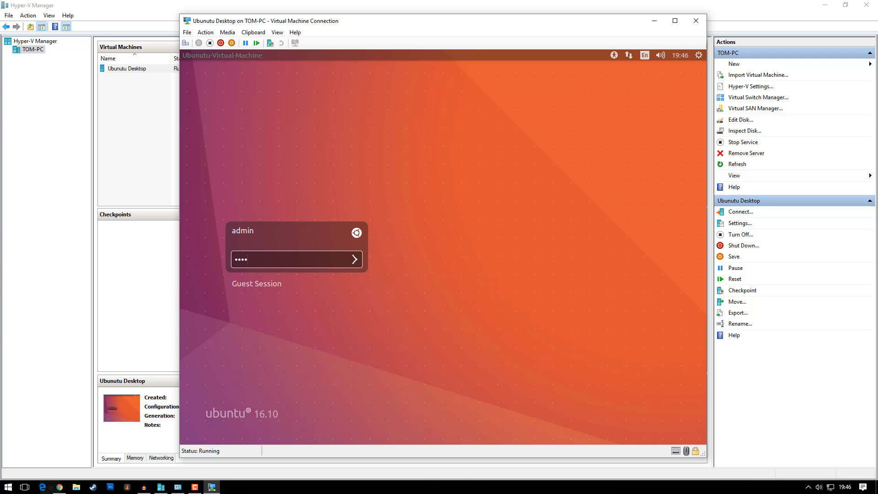
pyautogui.press('Return')
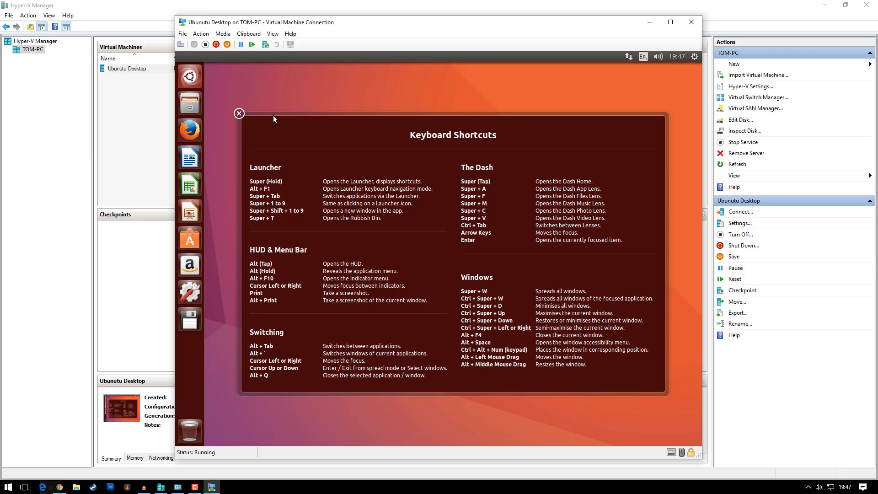
pyautogui.click(239, 114)
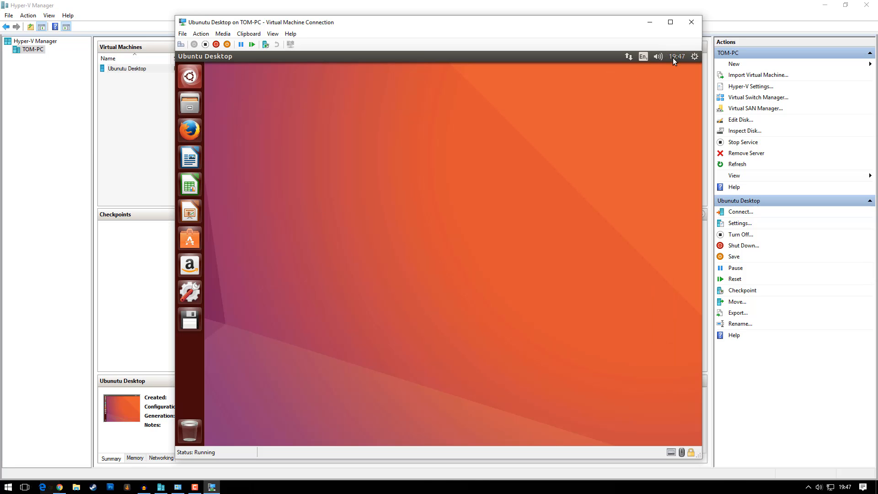
# Step: Open and close the network menu, then launch Firefox from the launcher
pyautogui.click(629, 57)
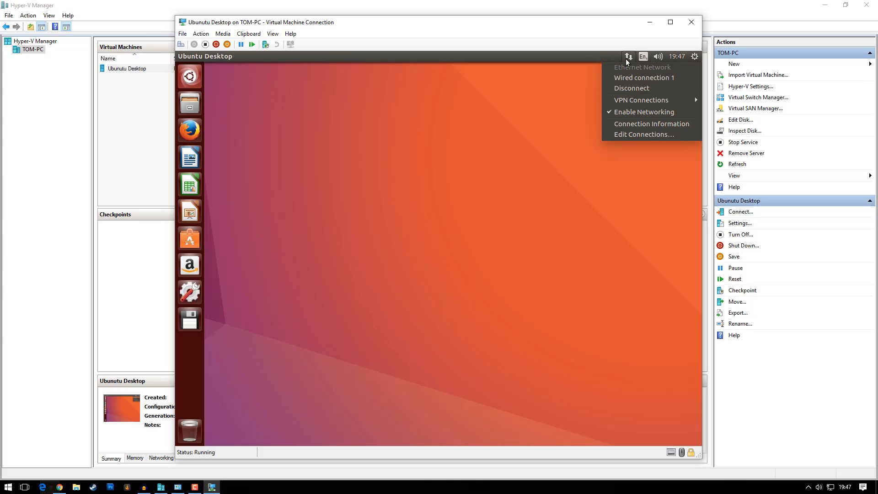
pyautogui.click(627, 58)
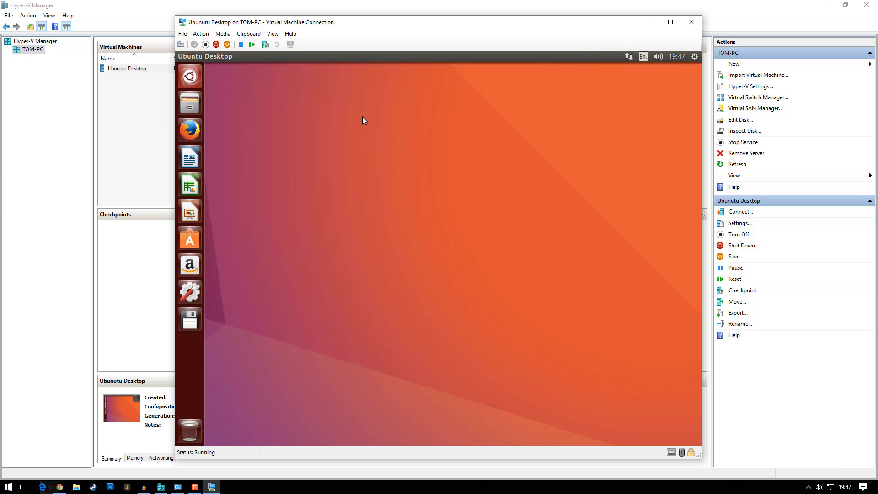
pyautogui.click(190, 129)
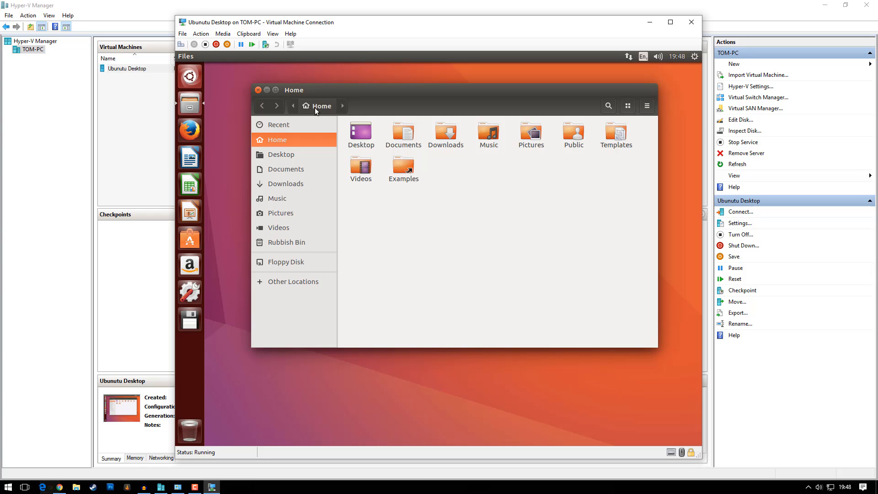
# Step: Open the Desktop folder in Files, then close the Files window to reveal Firefox
pyautogui.click(358, 136)
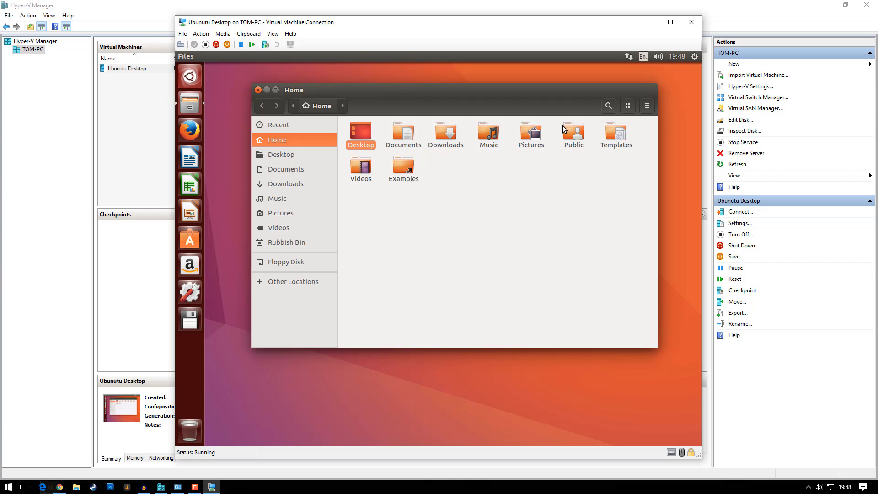
pyautogui.click(259, 90)
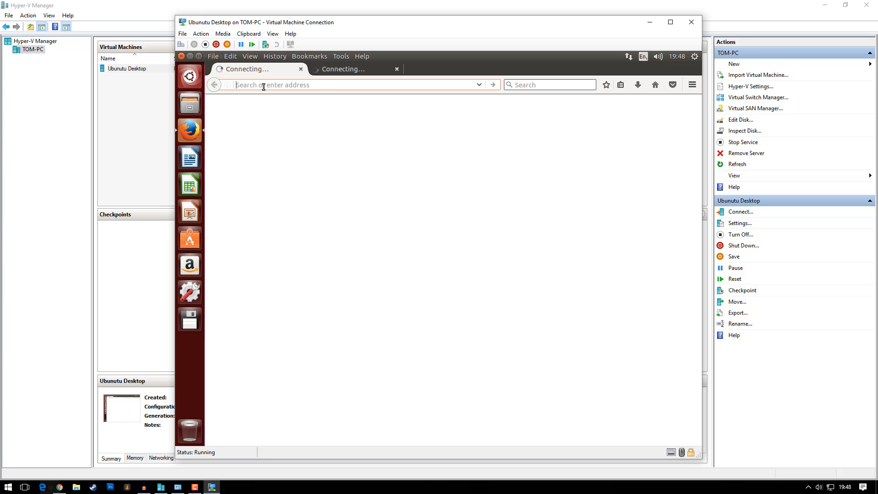
# Step: Load google.com in Firefox, correcting the misspelled 'gogle.com' address
pyautogui.write('gogle.com')
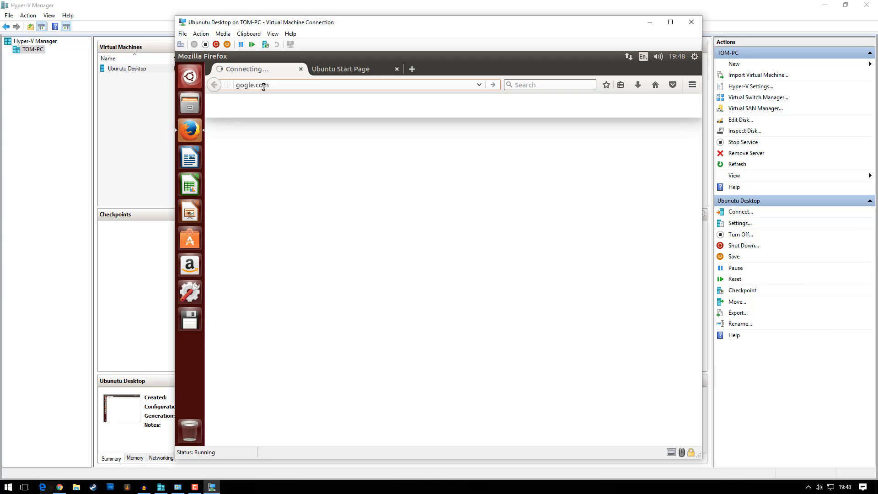
pyautogui.click(255, 86)
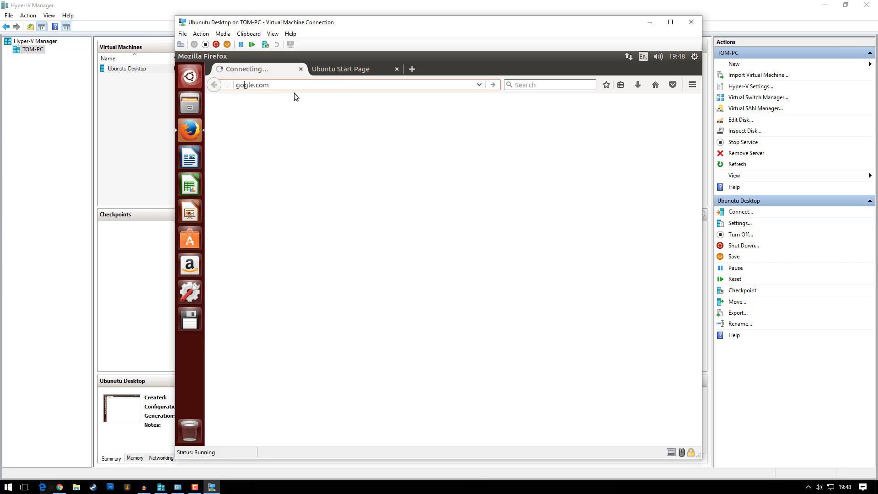
pyautogui.write('o')
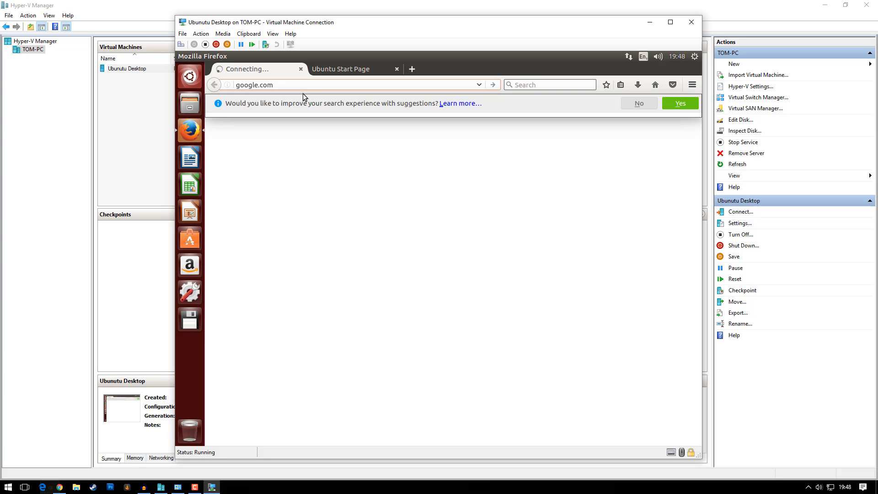
pyautogui.press('Return')
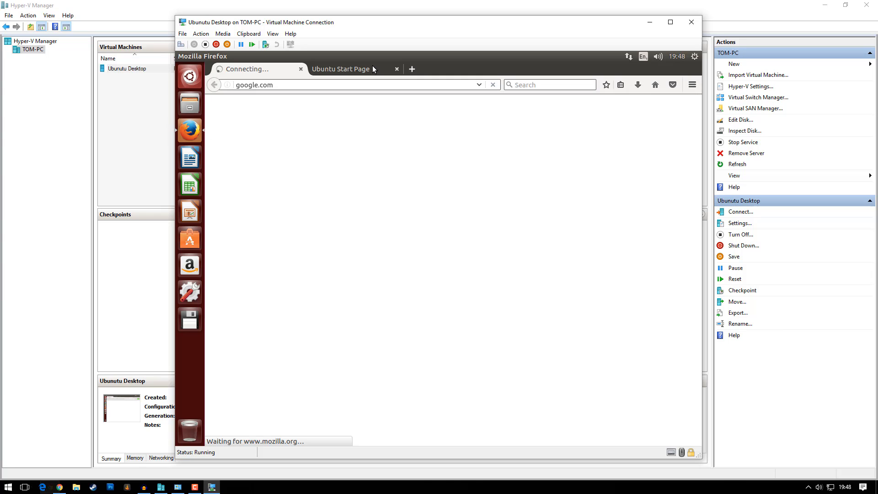
# Step: Close the Ubuntu Start Page tab, dismiss the update notice, and close Firefox
pyautogui.click(396, 69)
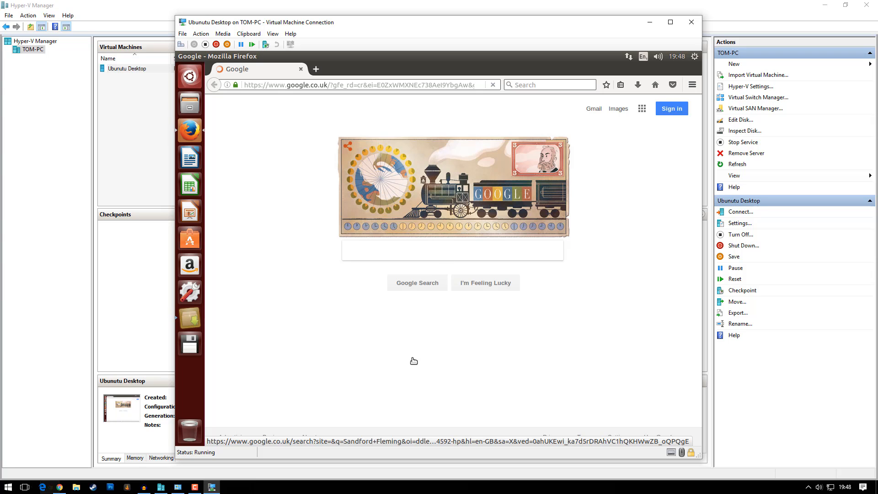
pyautogui.click(355, 253)
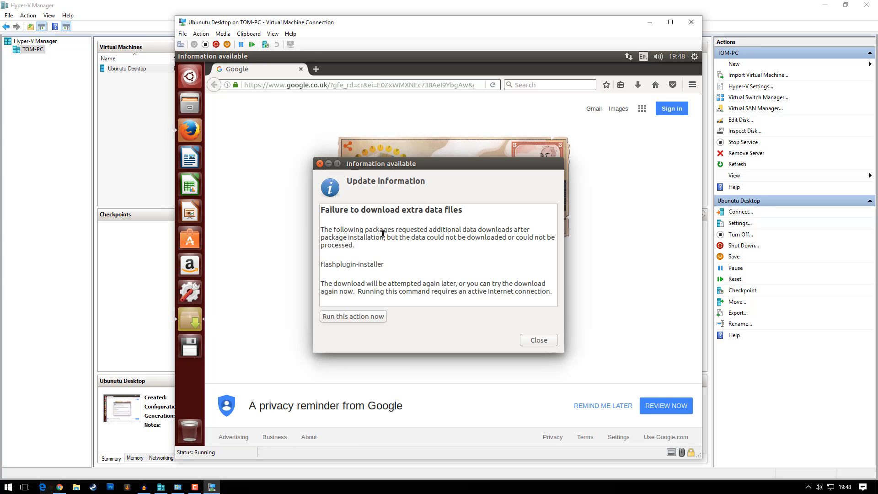
pyautogui.click(547, 341)
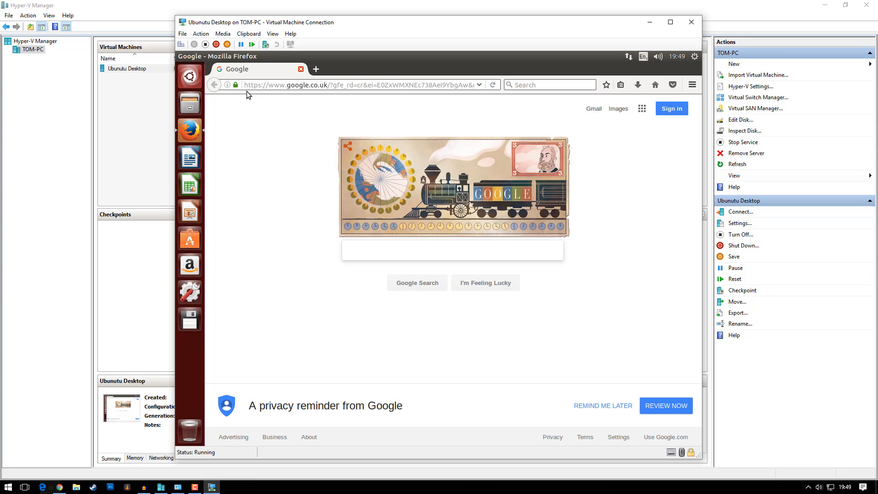
pyautogui.click(301, 69)
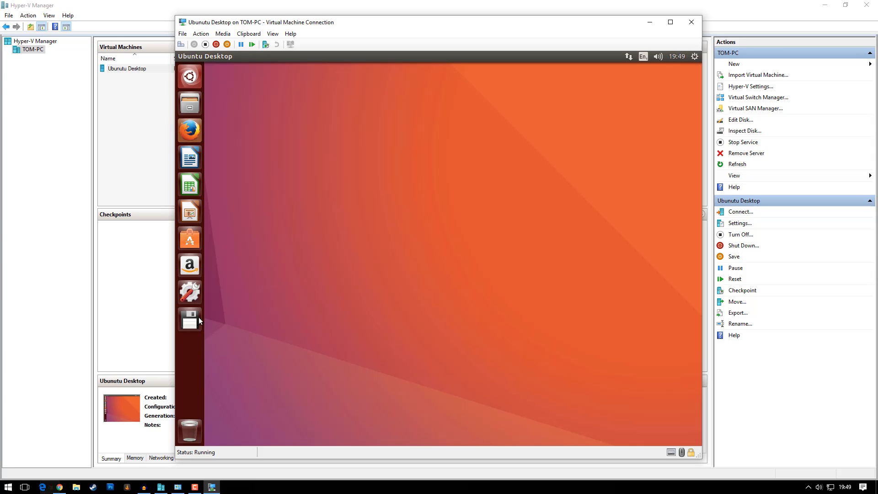